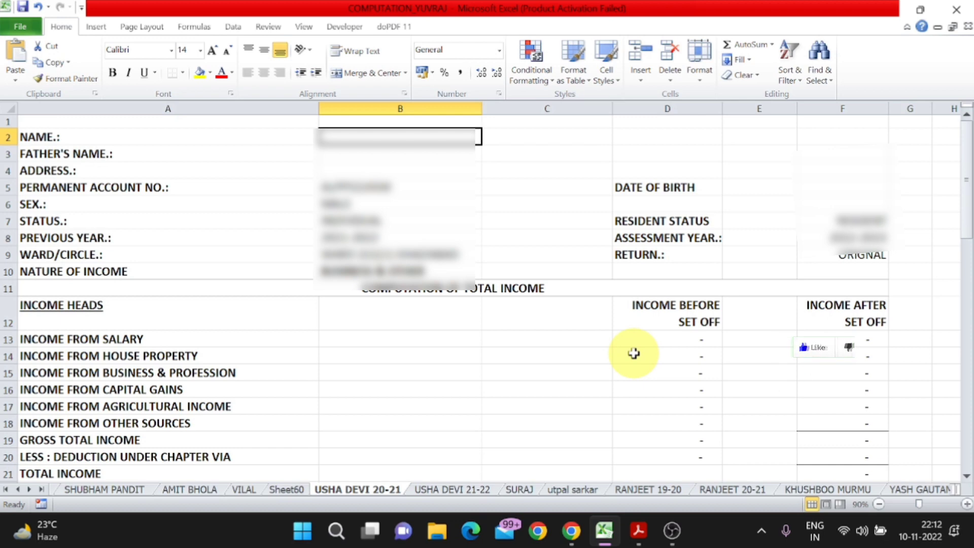
# - Enter the taxpayer's name in B2 and the father's name in B3
pyautogui.scroll(-3, 633, 353)
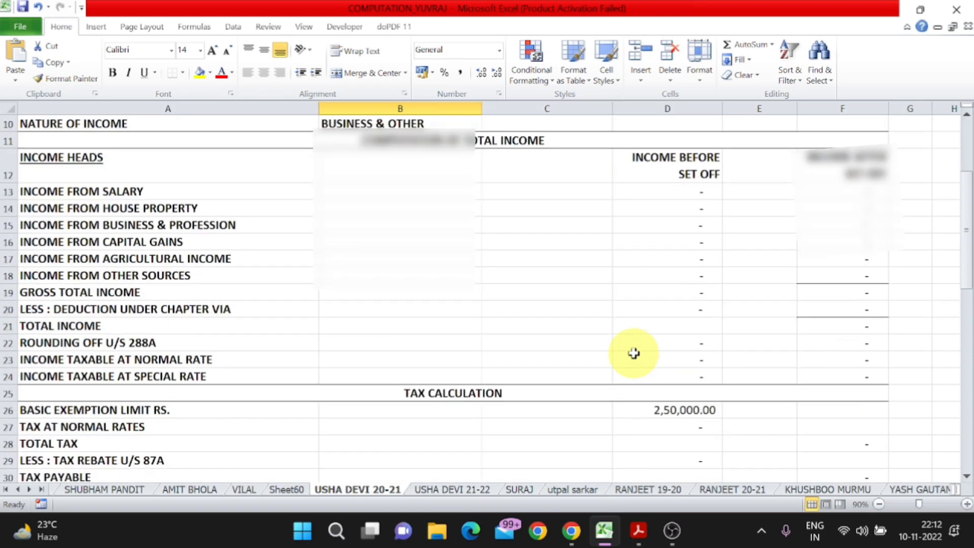
pyautogui.scroll(-2, 634, 354)
pyautogui.scroll(3, 634, 353)
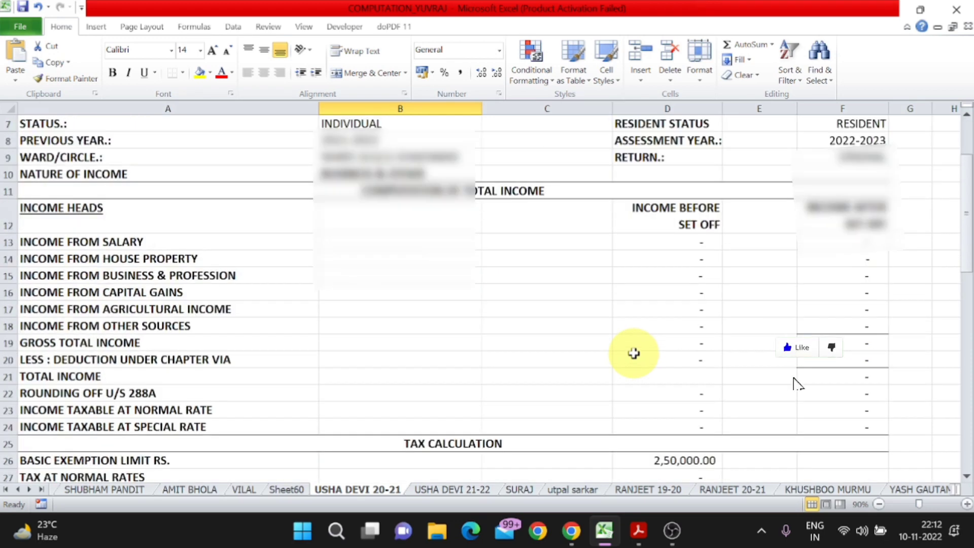
pyautogui.scroll(2, 633, 353)
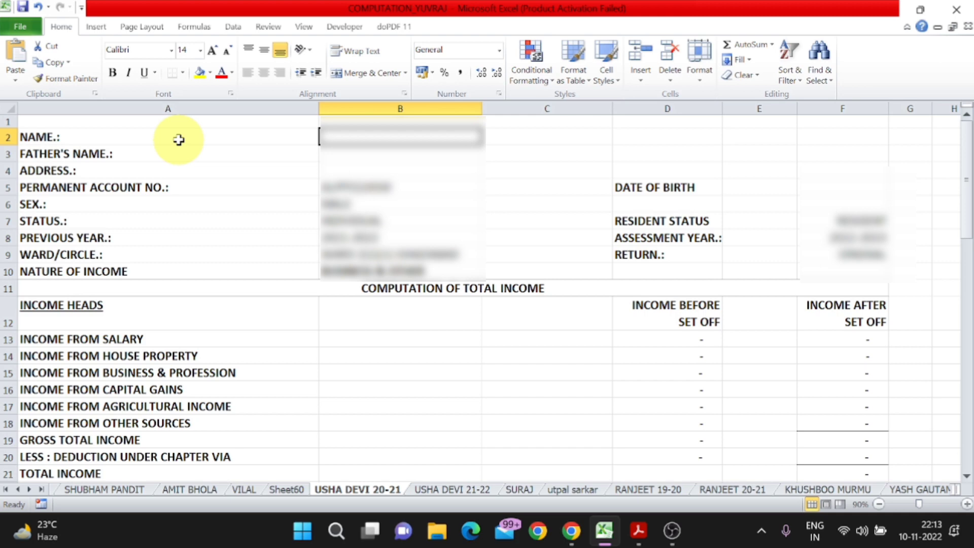
pyautogui.click(178, 139)
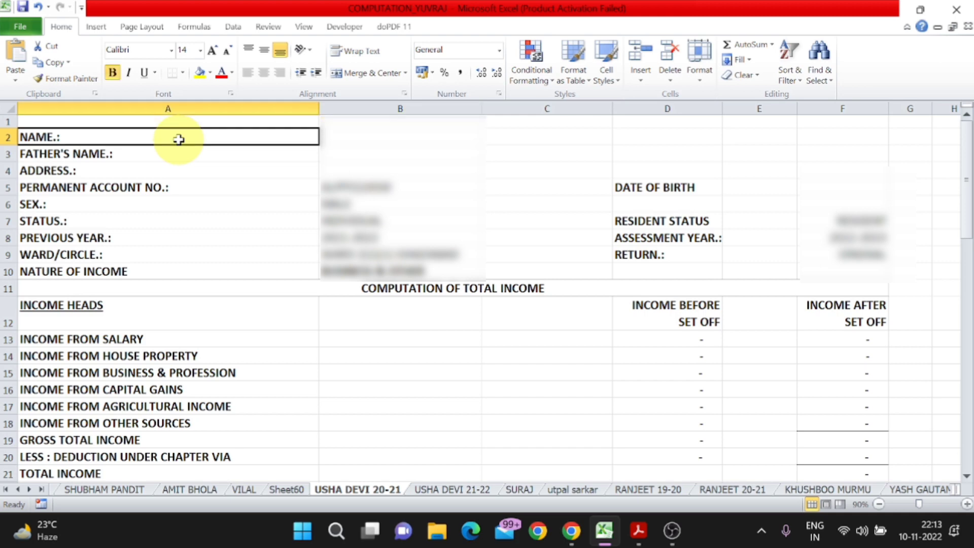
pyautogui.click(370, 143)
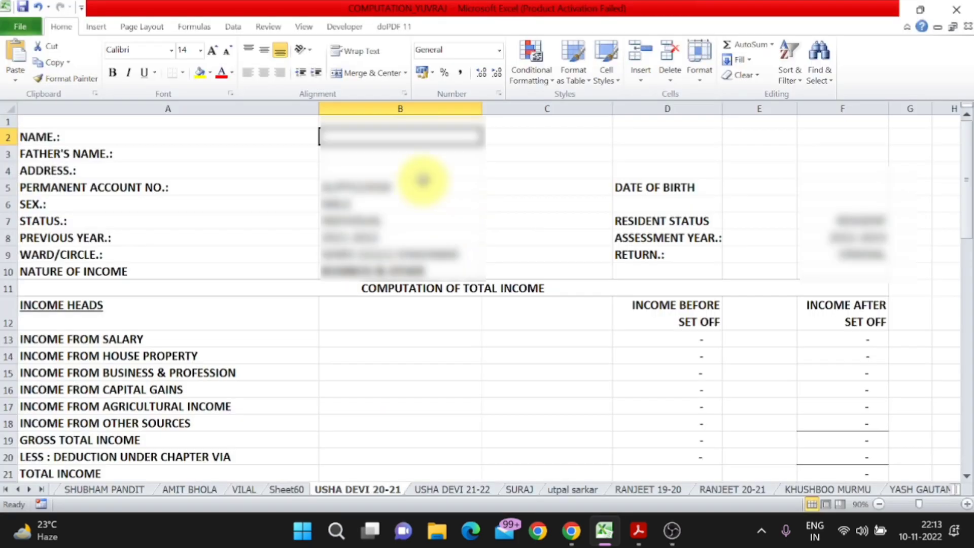
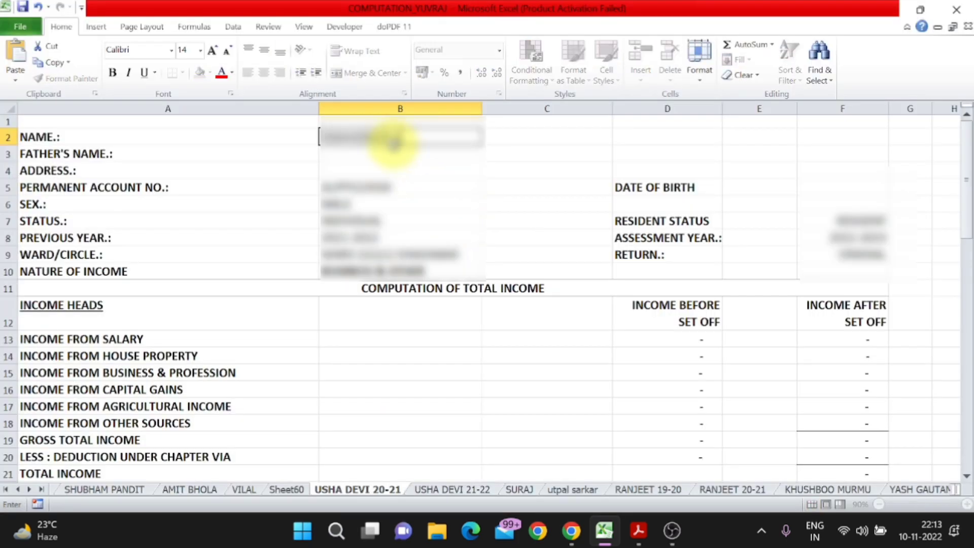
pyautogui.press('Return')
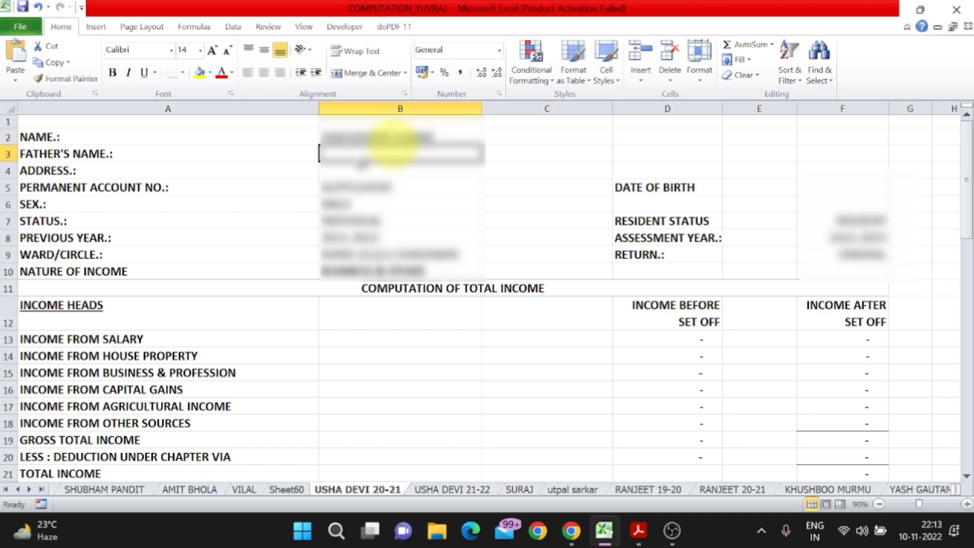
pyautogui.doubleClick(386, 156)
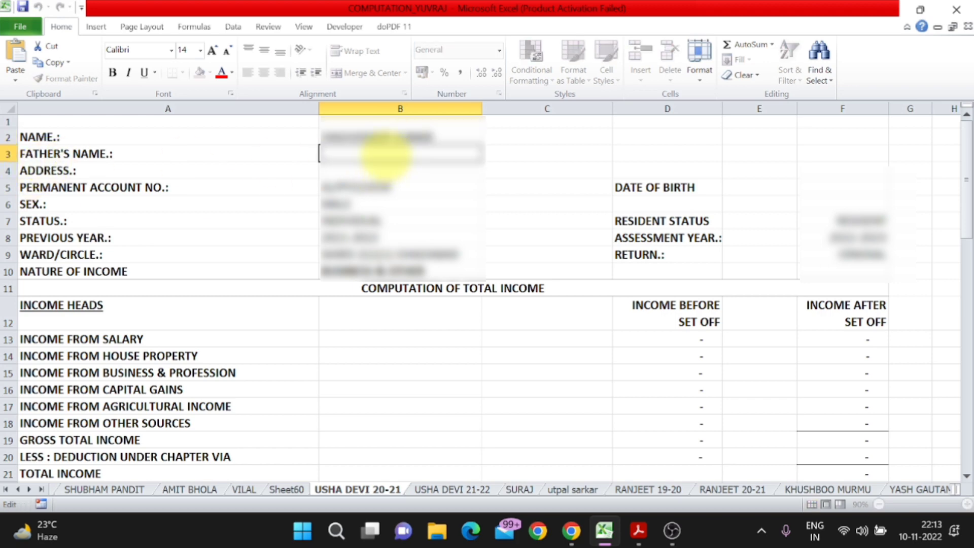
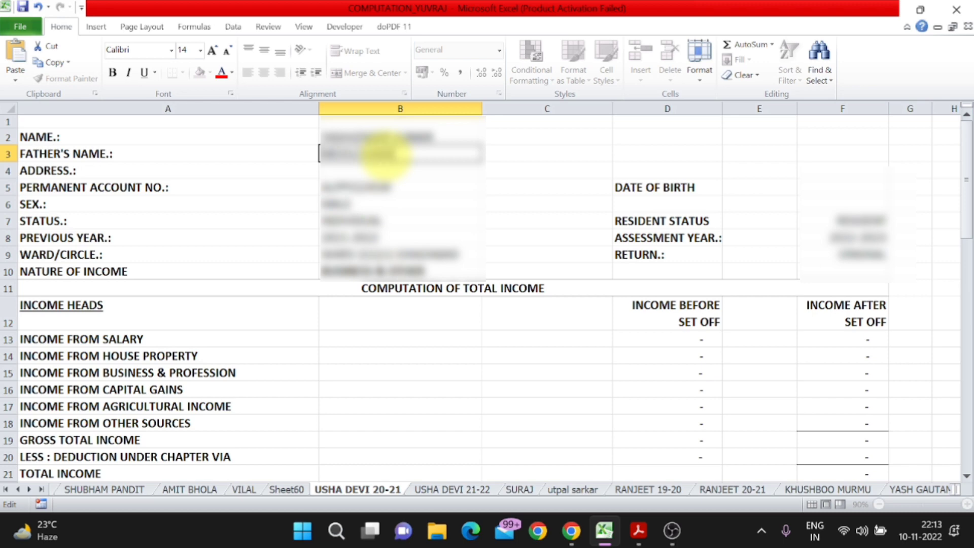
pyautogui.press('Return')
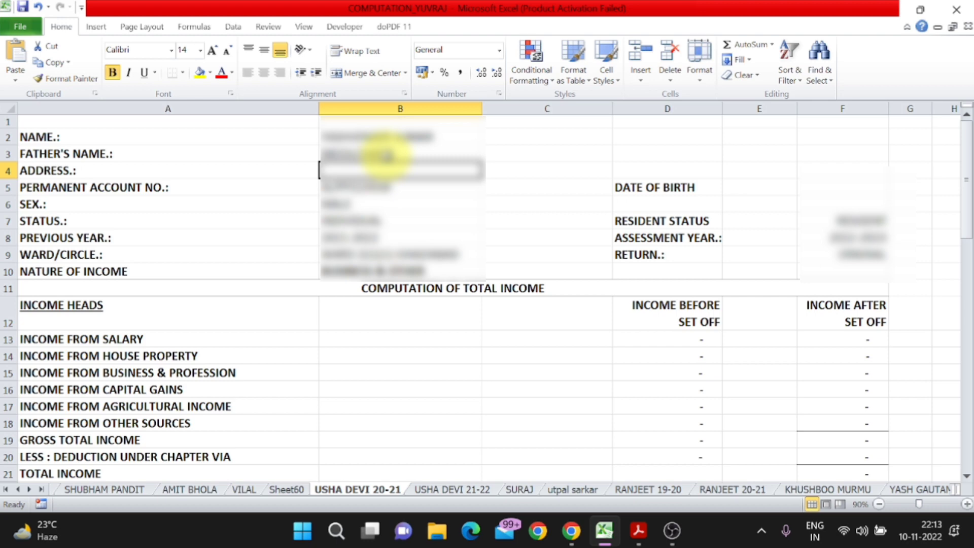
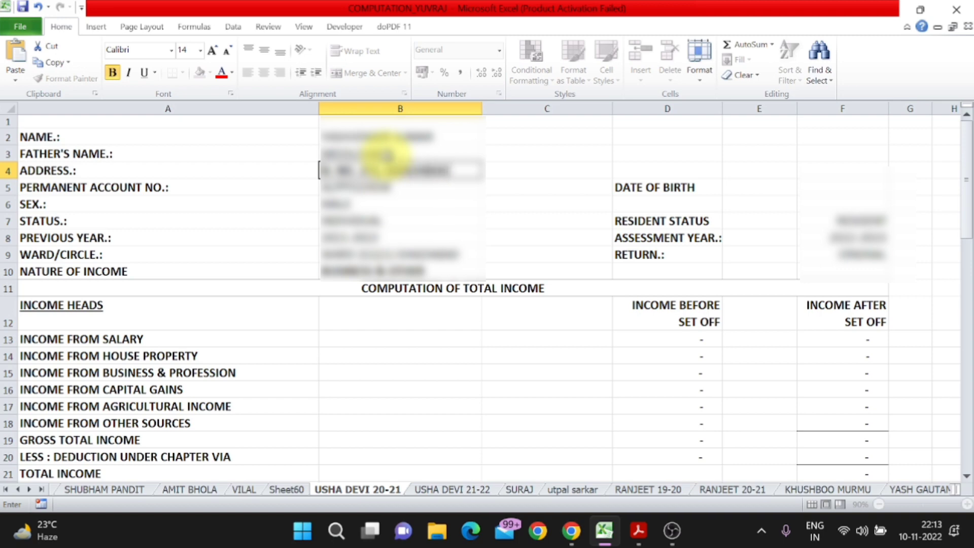
# - Fill in the taxpayer's full postal address in B4, ending with the state and PIN code
pyautogui.press('Return')
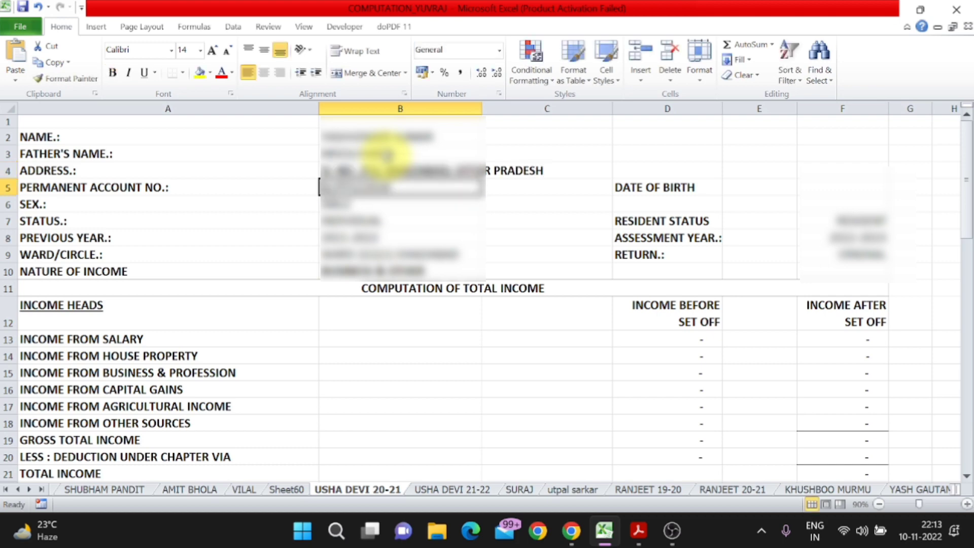
pyautogui.press('Up')
pyautogui.press('F2')
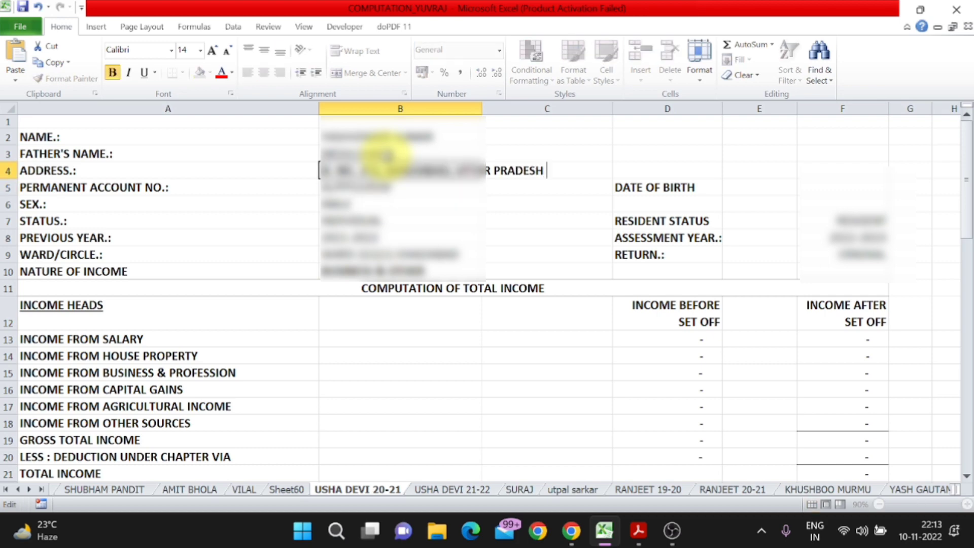
pyautogui.press('Return')
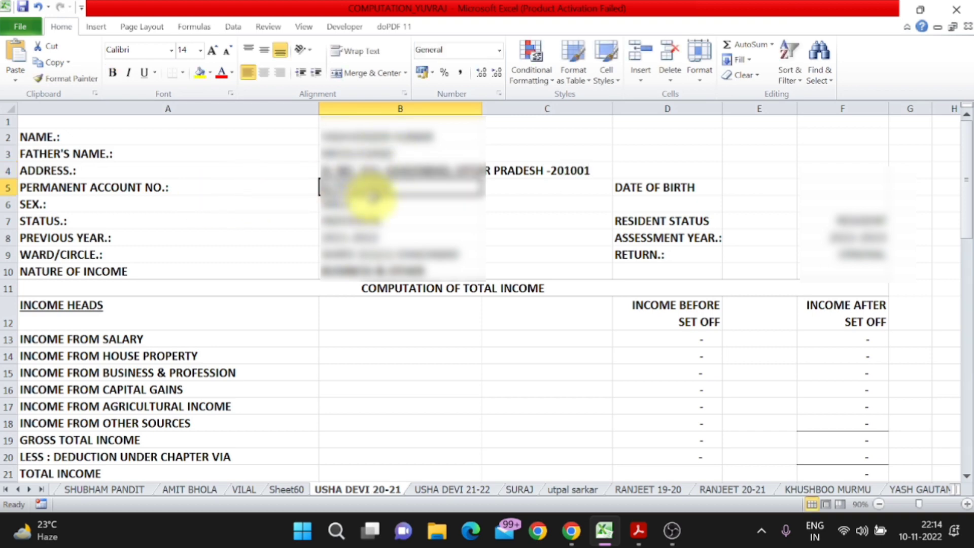
# - Review the sex, status, previous year and ward/circle cells, then bring up the e-Filing portal in Chrome
pyautogui.click(254, 203)
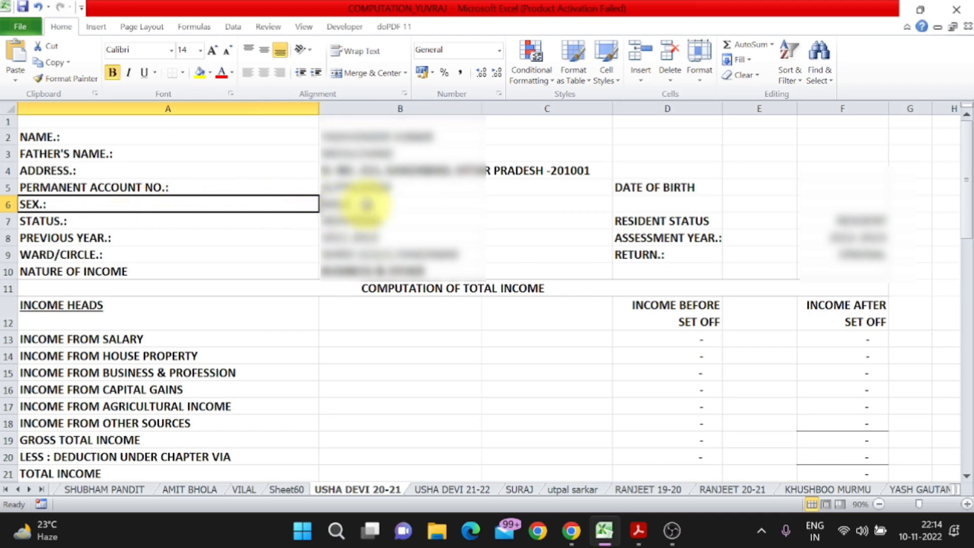
pyautogui.click(365, 204)
pyautogui.click(163, 220)
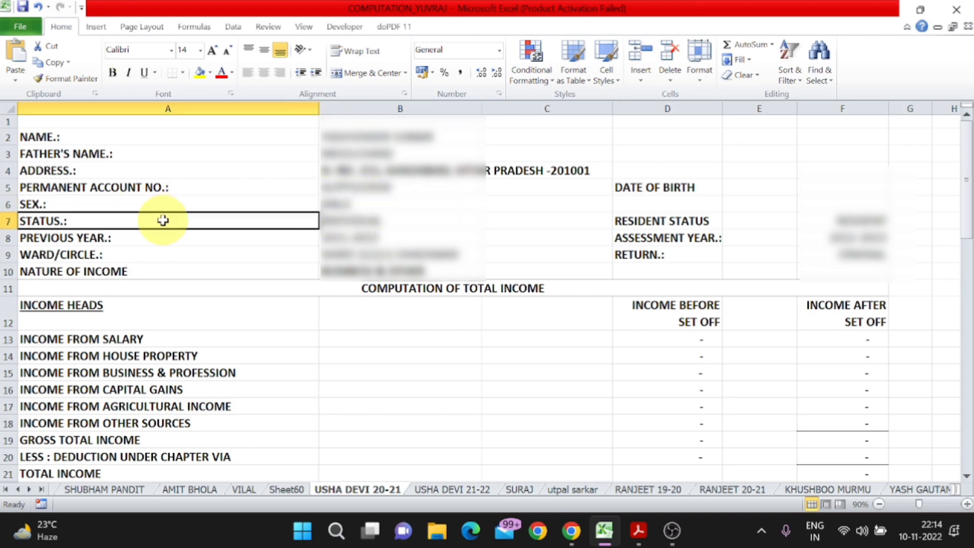
pyautogui.click(375, 223)
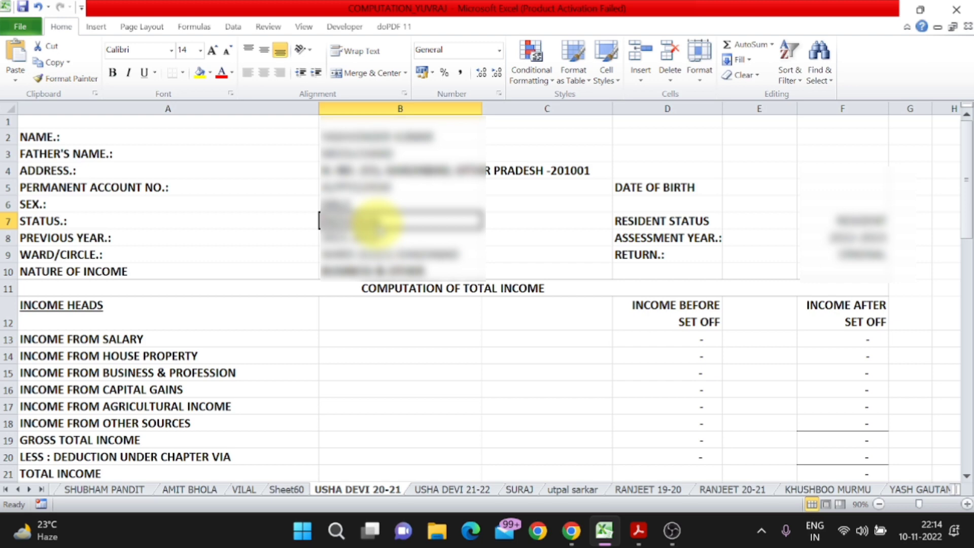
pyautogui.click(103, 220)
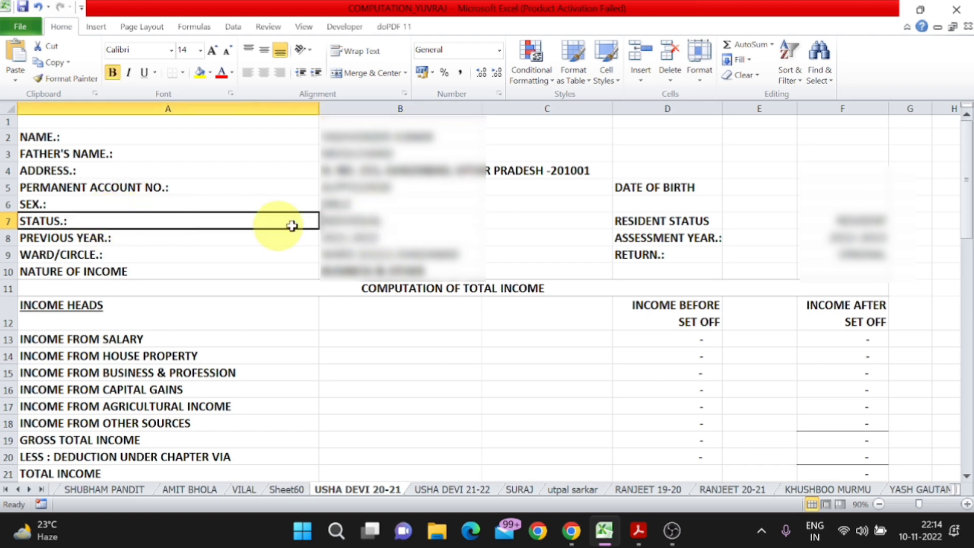
pyautogui.click(194, 242)
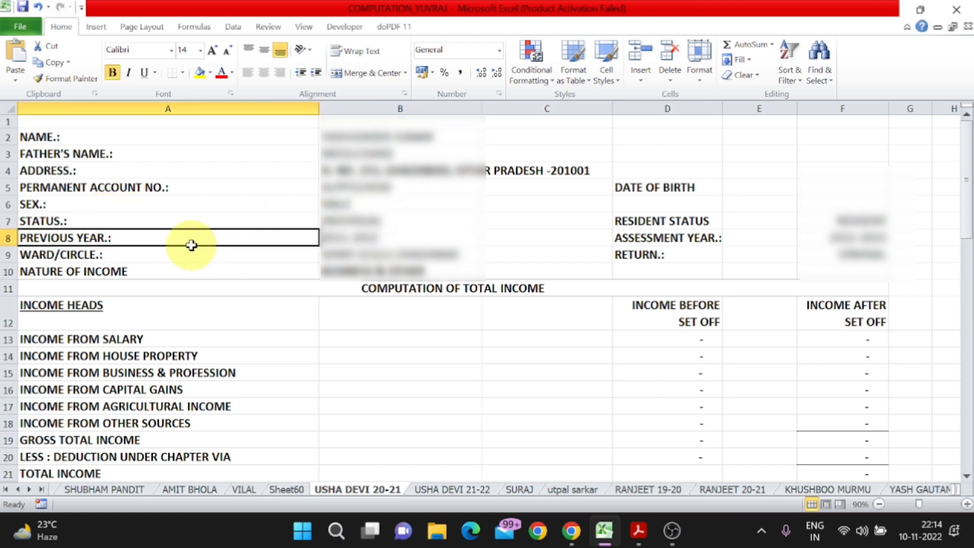
pyautogui.click(347, 235)
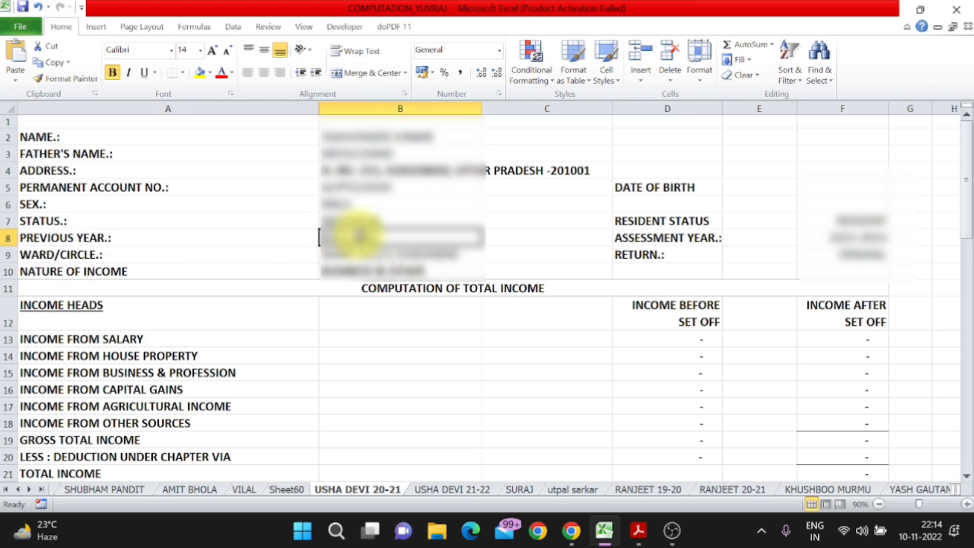
pyautogui.press('Down')
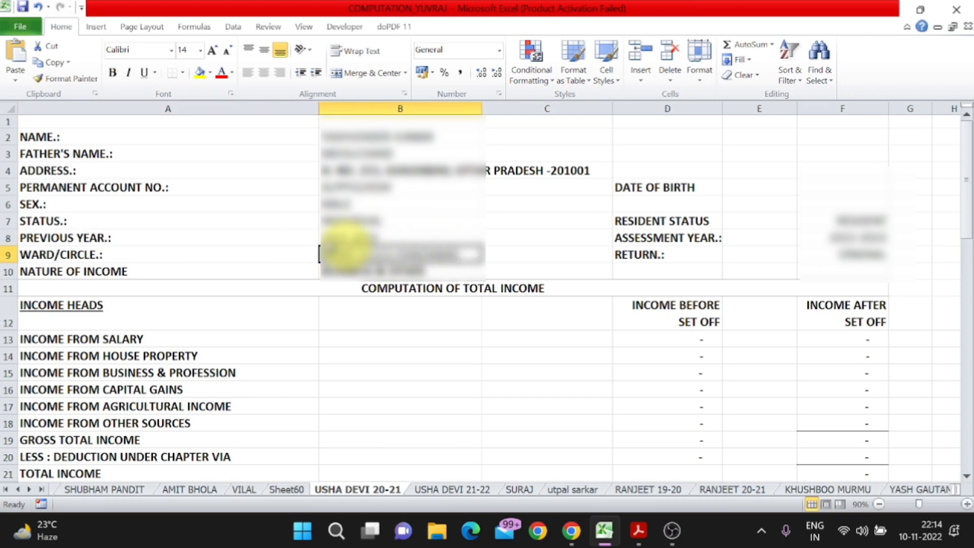
pyautogui.click(123, 258)
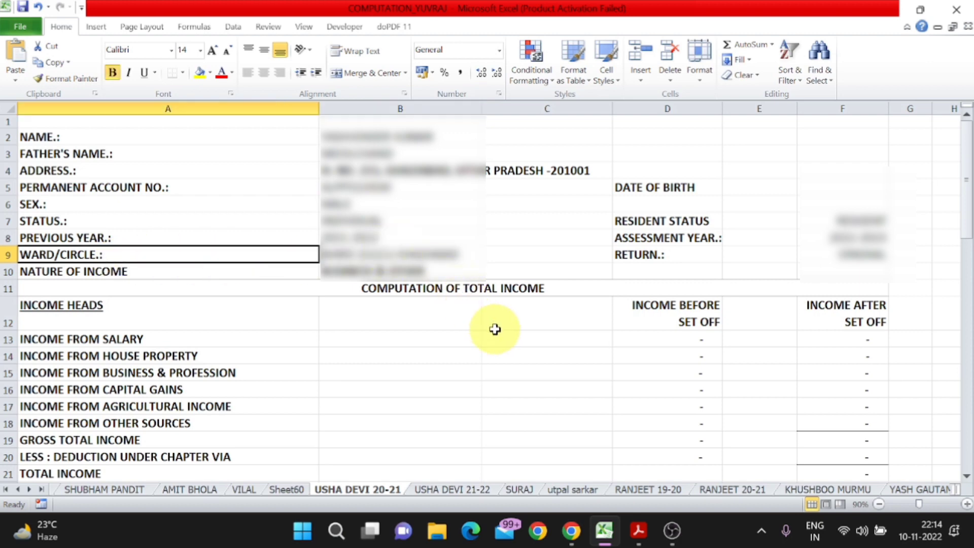
pyautogui.click(571, 530)
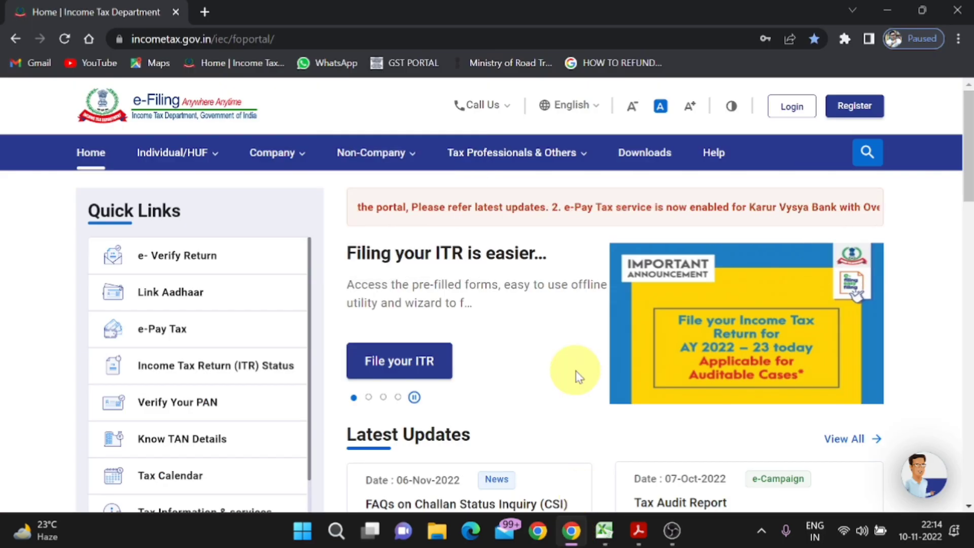
# - Open the Know Your Jurisdictional Assessing Officer page on the e-Filing portal
pyautogui.scroll(-5, 208, 400)
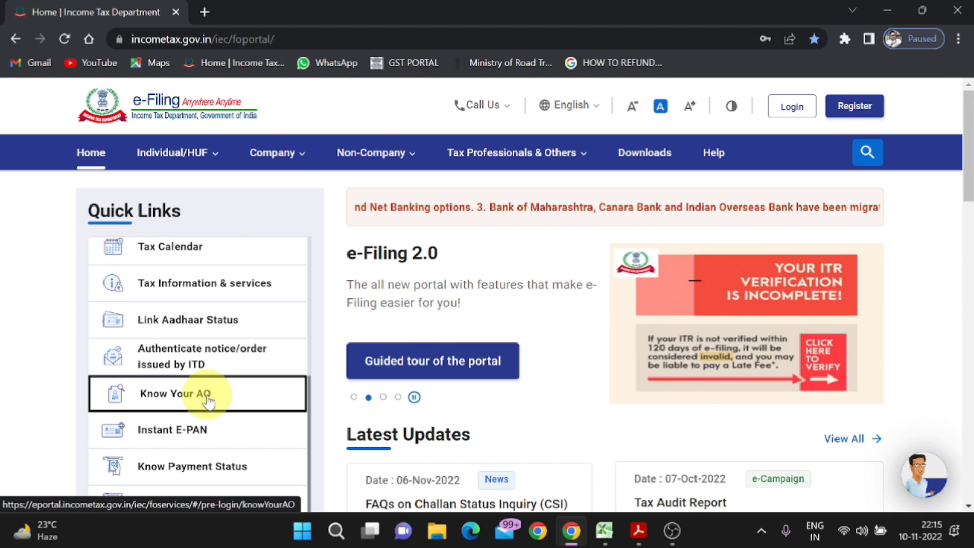
pyautogui.click(208, 401)
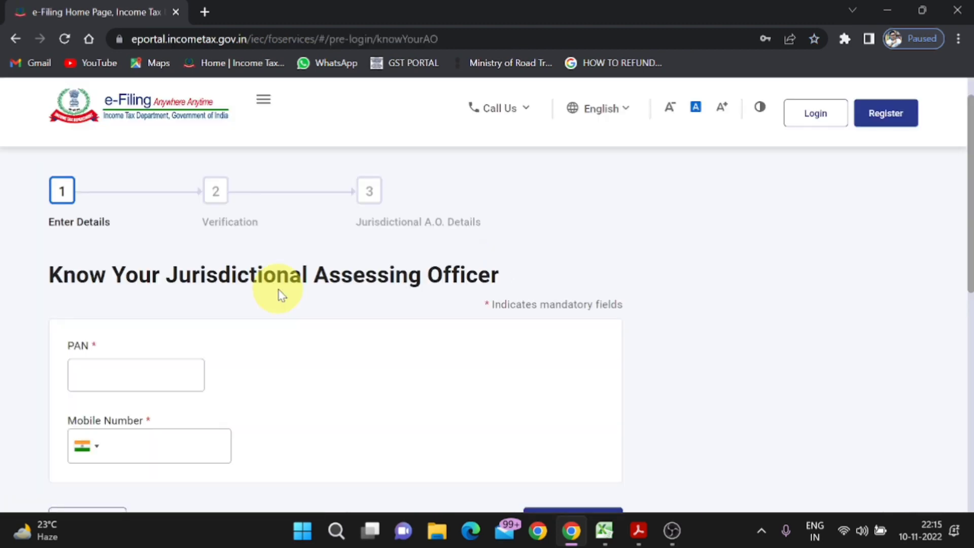
pyautogui.scroll(-1, 228, 297)
# - Enter the taxpayer's PAN in the form, leaving mobile number empty, and return to Excel
pyautogui.click(141, 298)
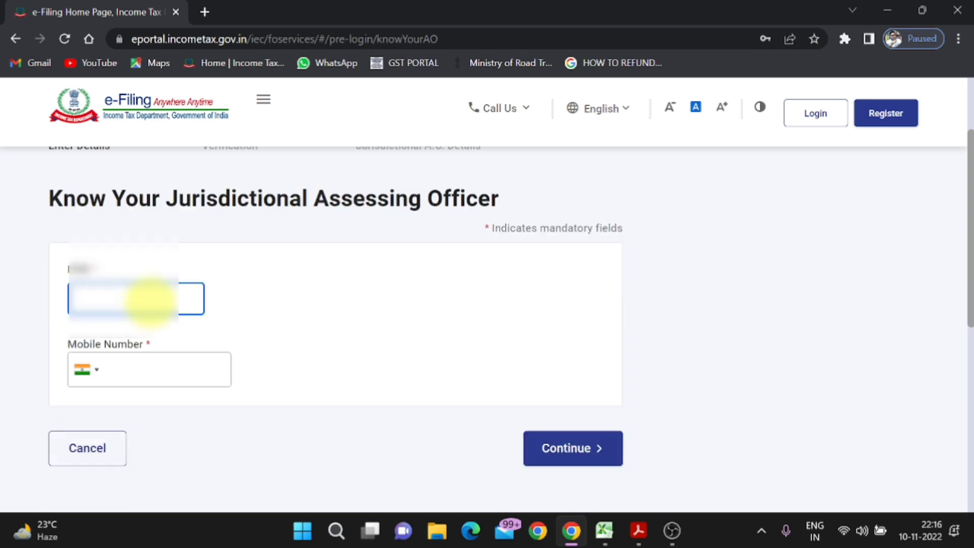
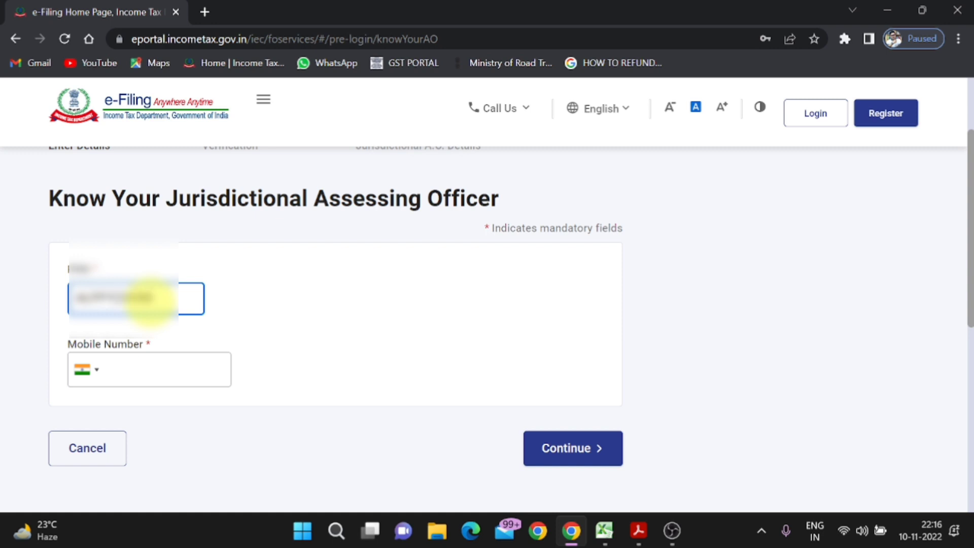
pyautogui.press('Tab')
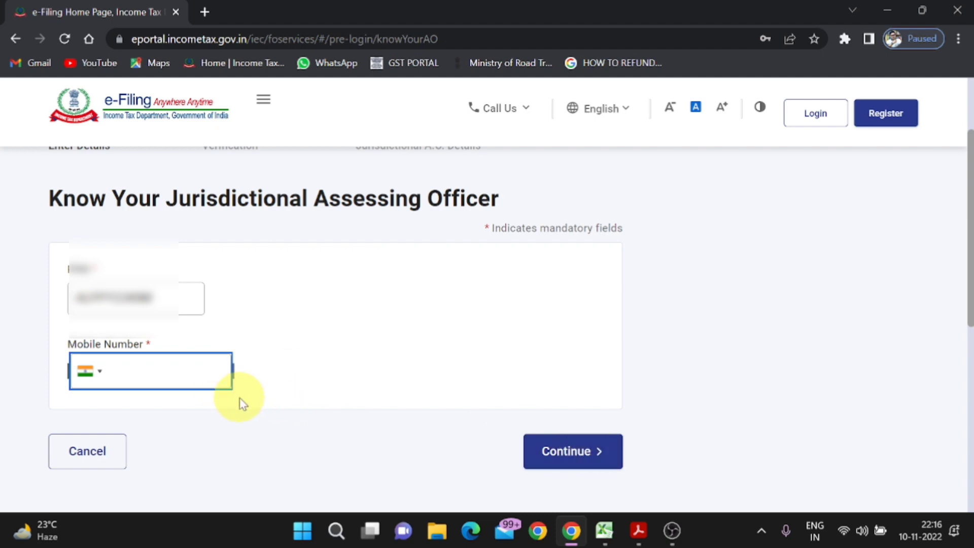
pyautogui.click(884, 8)
pyautogui.click(381, 260)
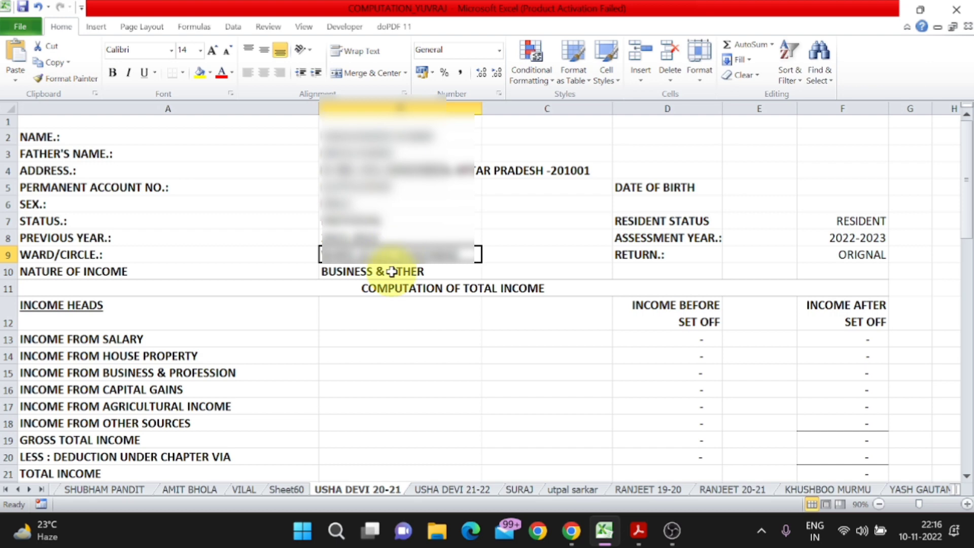
pyautogui.click(168, 272)
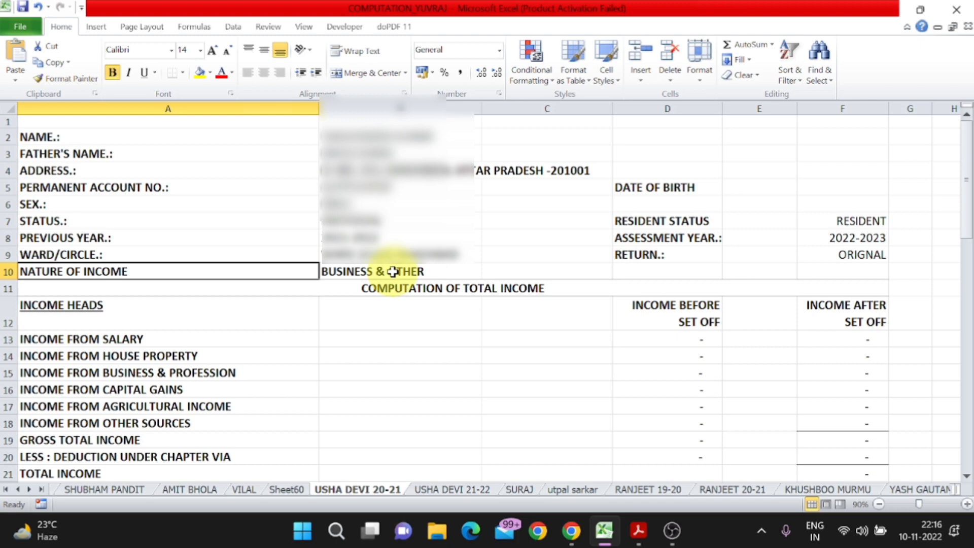
pyautogui.click(677, 188)
pyautogui.click(854, 184)
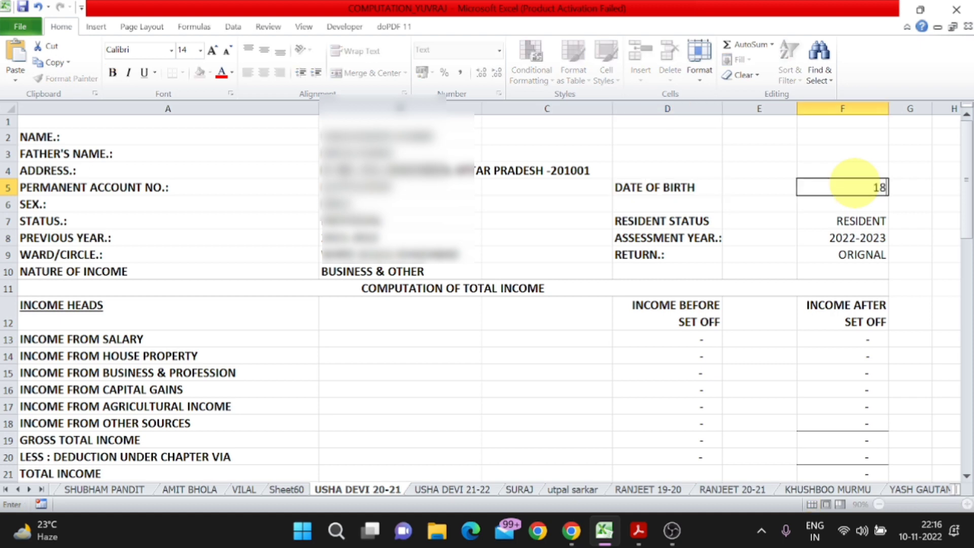
pyautogui.press('Return')
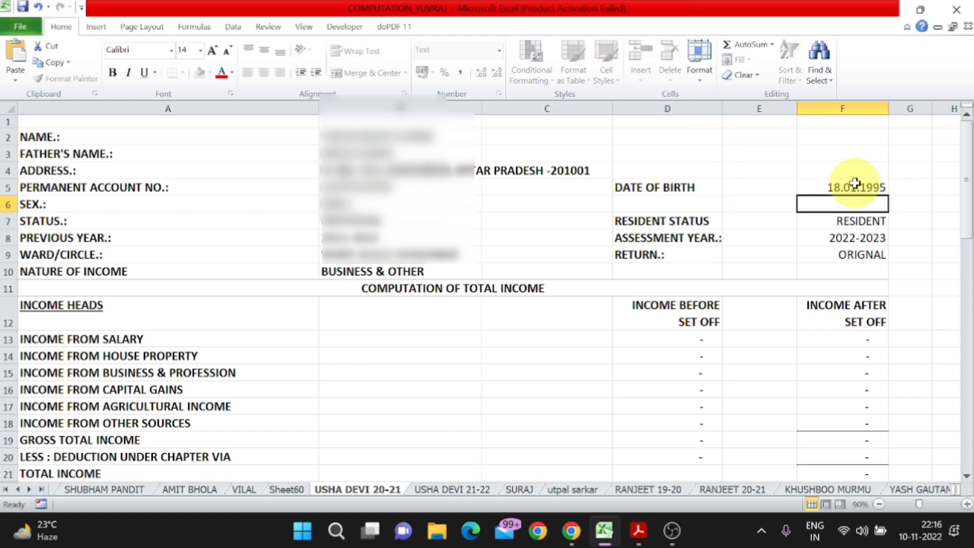
# - Check the resident status, assessment year 2022-2023 and return type ORIGNAL entries
pyautogui.click(698, 223)
pyautogui.click(833, 221)
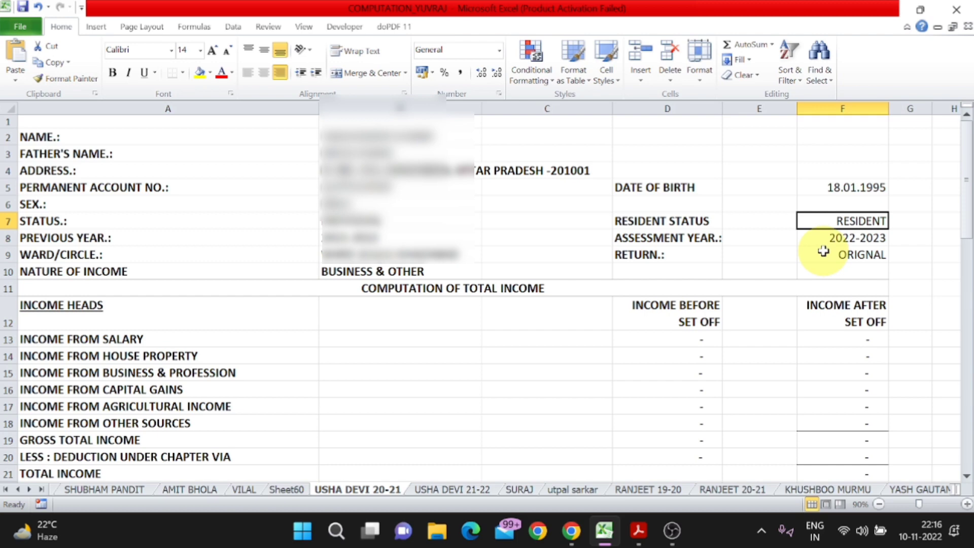
pyautogui.click(406, 239)
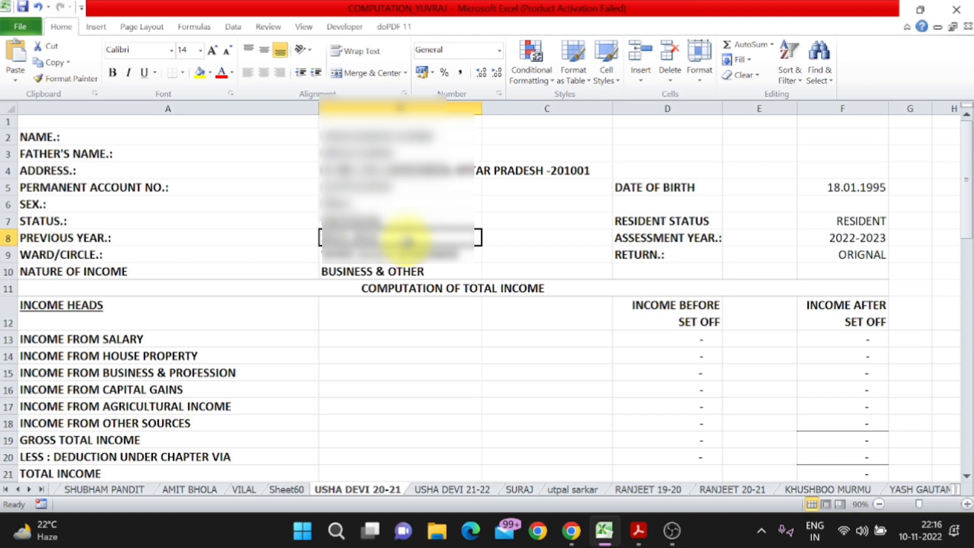
pyautogui.click(847, 254)
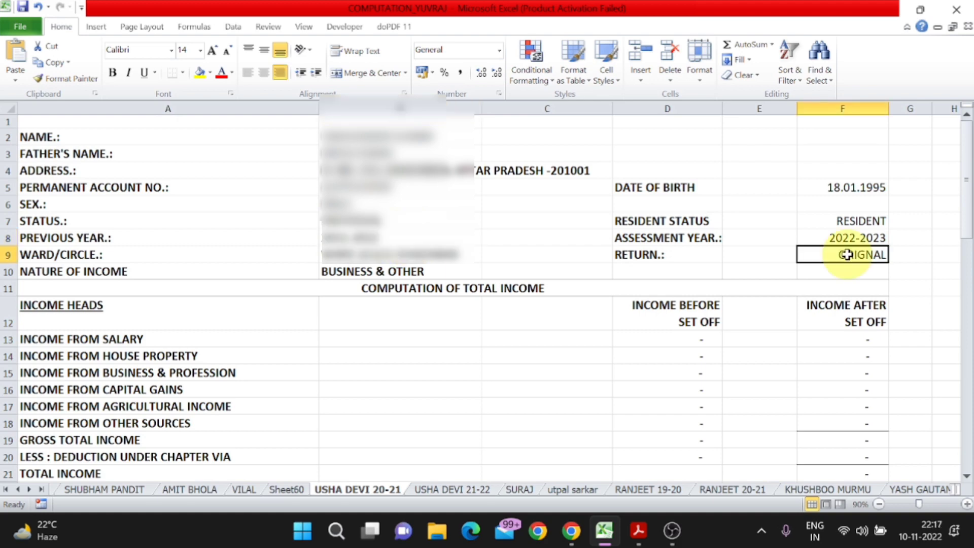
pyautogui.click(713, 238)
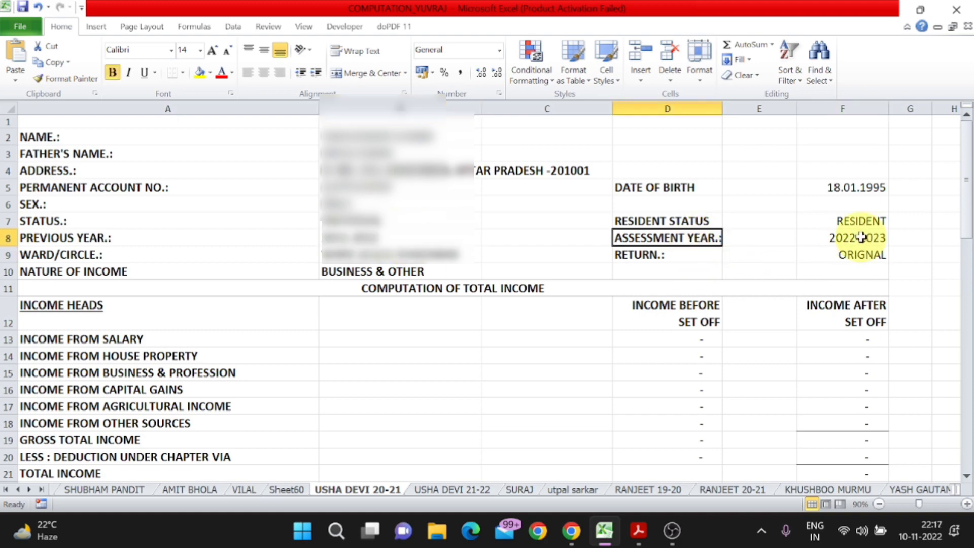
pyautogui.click(803, 238)
pyautogui.click(861, 253)
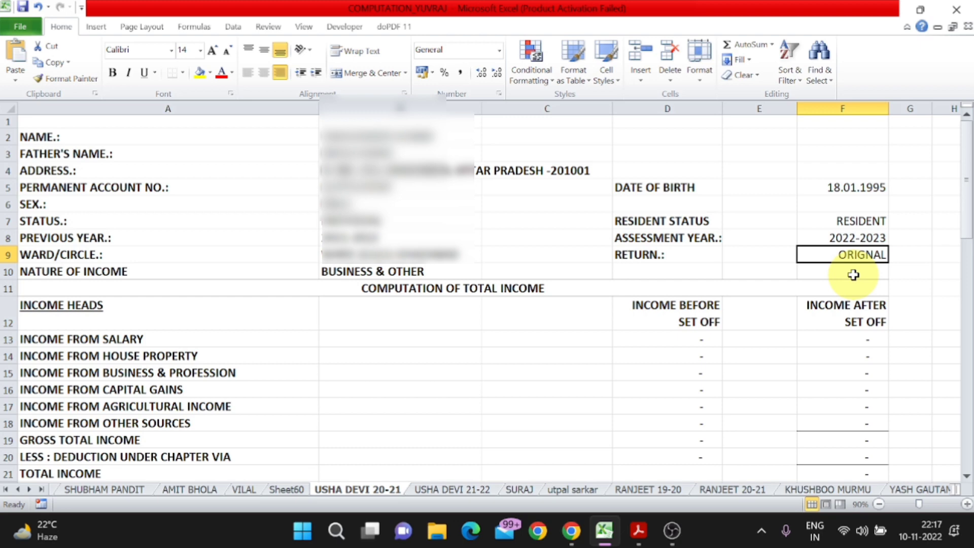
# - Review the income heads from salary down to other sources
pyautogui.scroll(-2, 853, 274)
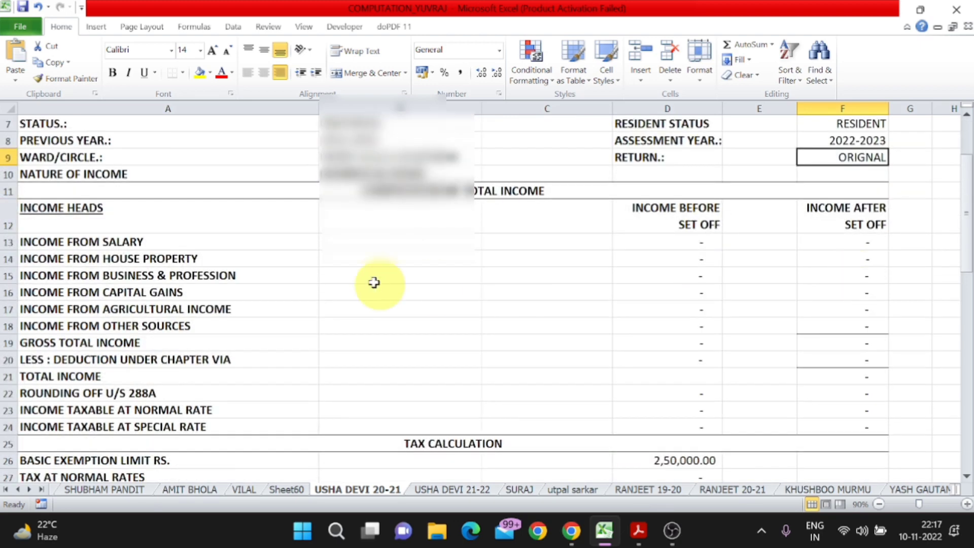
pyautogui.click(146, 247)
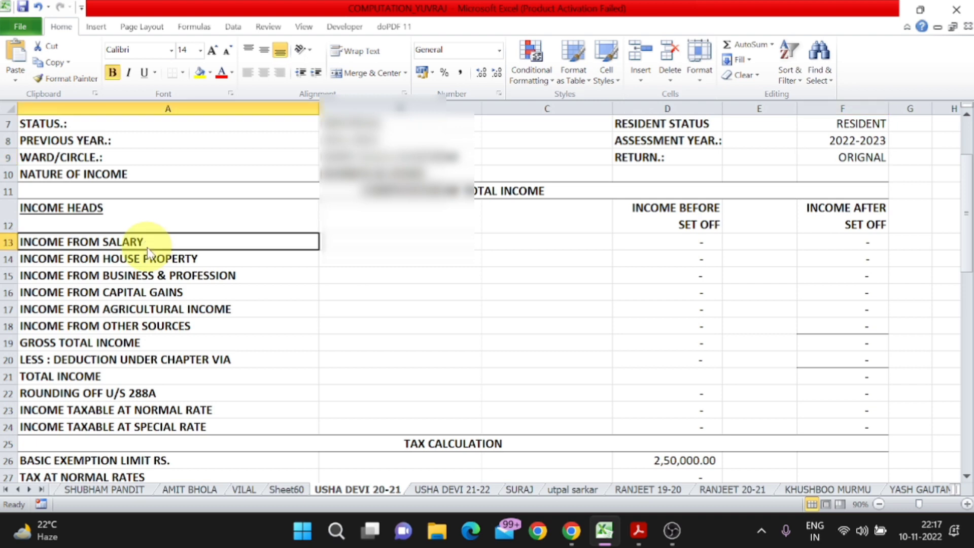
pyautogui.click(148, 259)
pyautogui.click(165, 277)
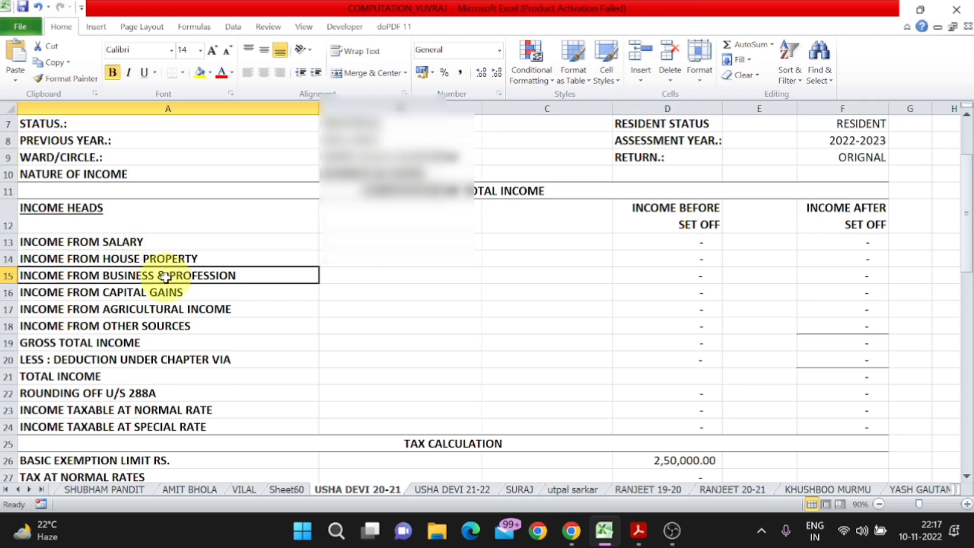
pyautogui.click(161, 293)
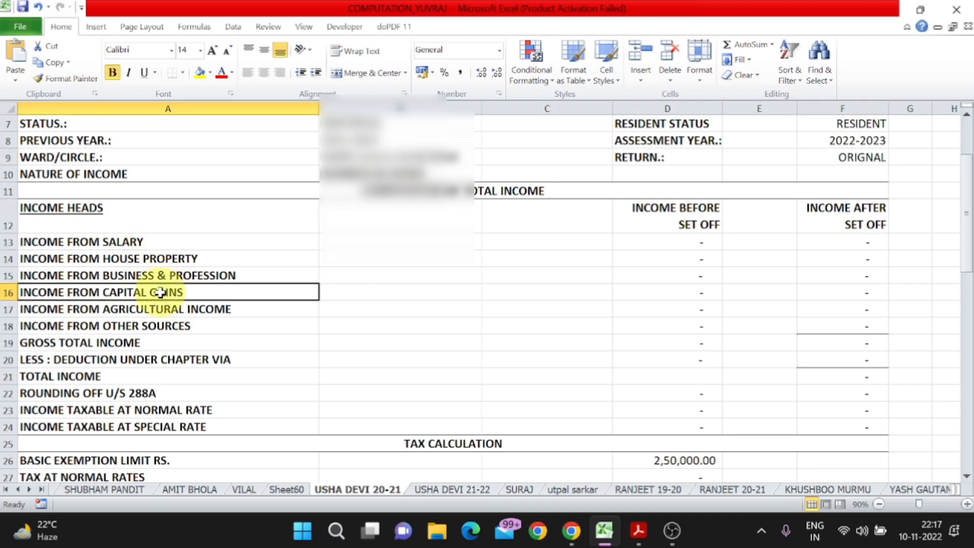
pyautogui.click(159, 309)
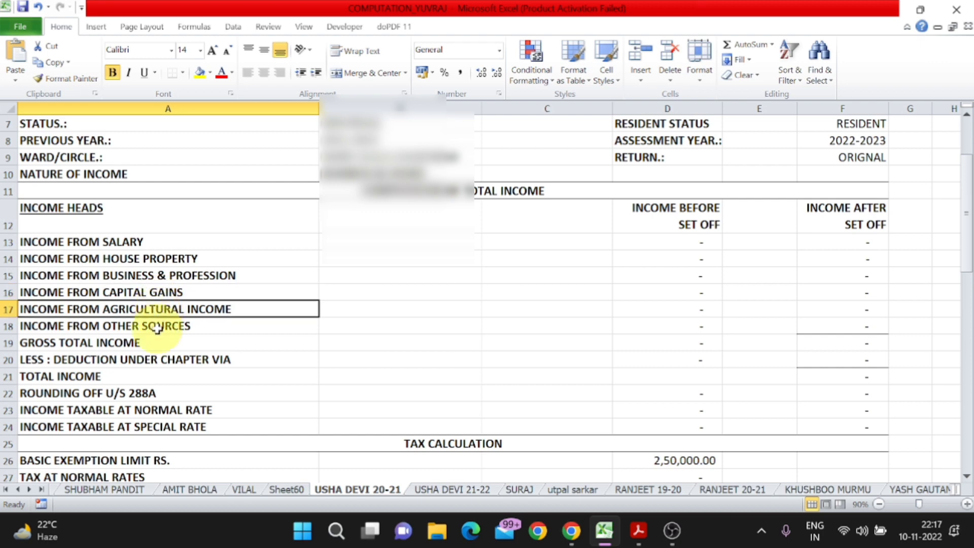
pyautogui.click(157, 327)
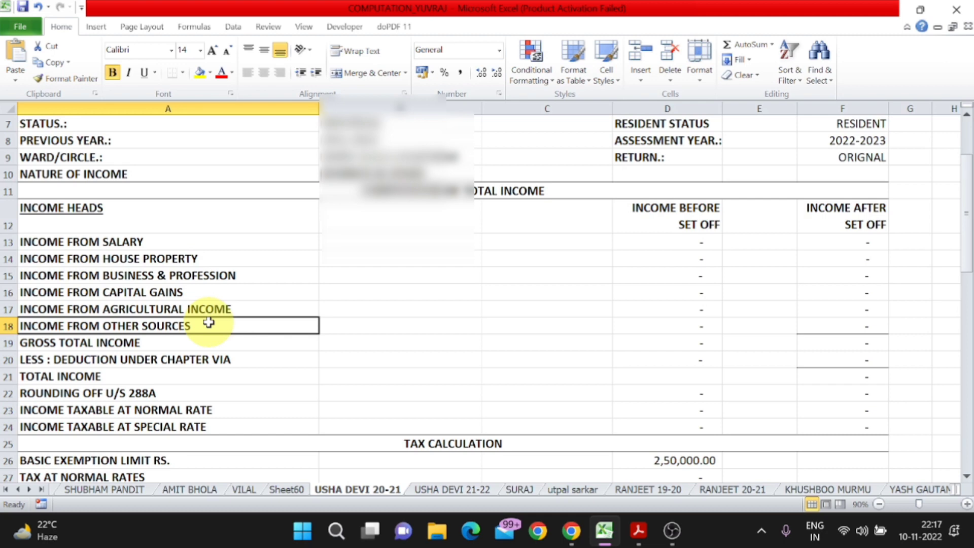
# - Add SALARY to the nature of income entry in B10
pyautogui.click(402, 174)
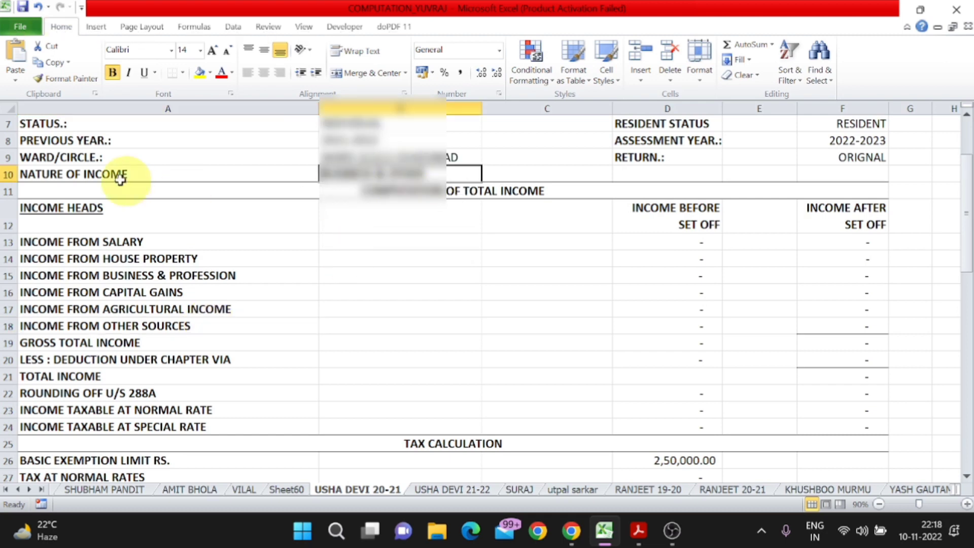
pyautogui.press('F2')
pyautogui.hotkey('ctrl', 'Left')
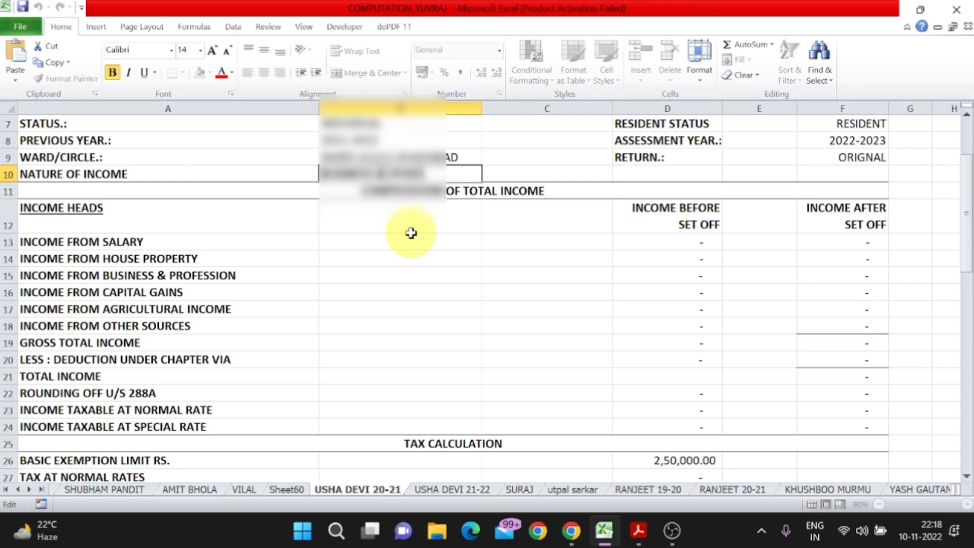
pyautogui.write('& ')
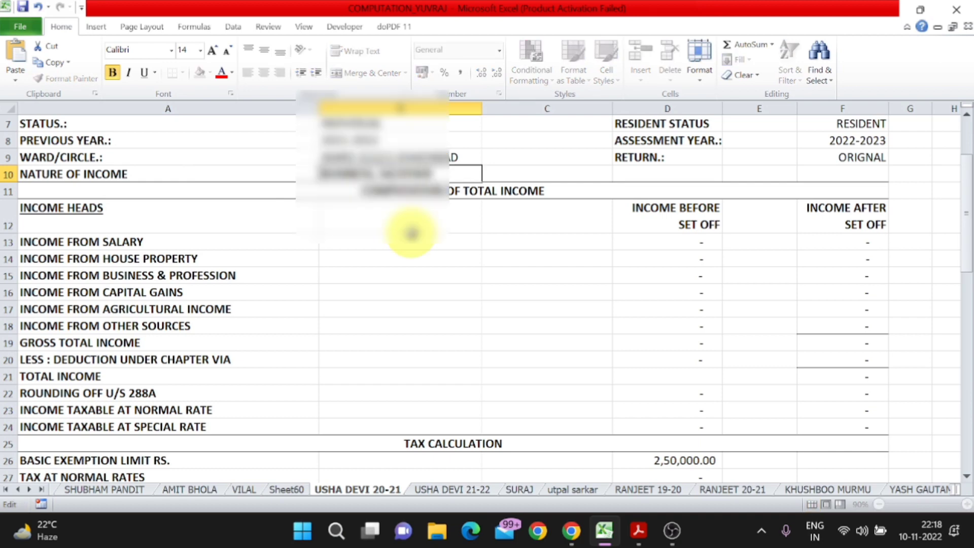
pyautogui.write('SALARY')
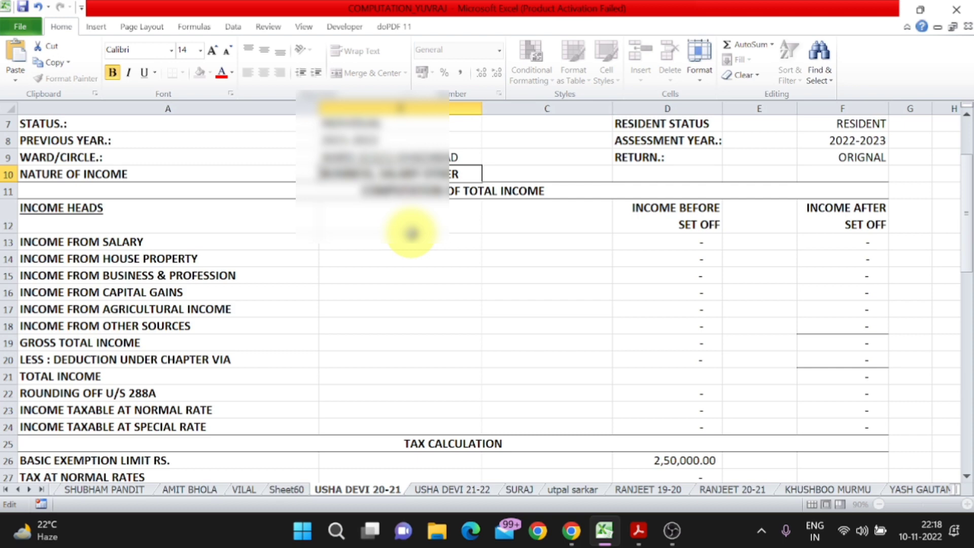
pyautogui.write('&')
pyautogui.press('Return')
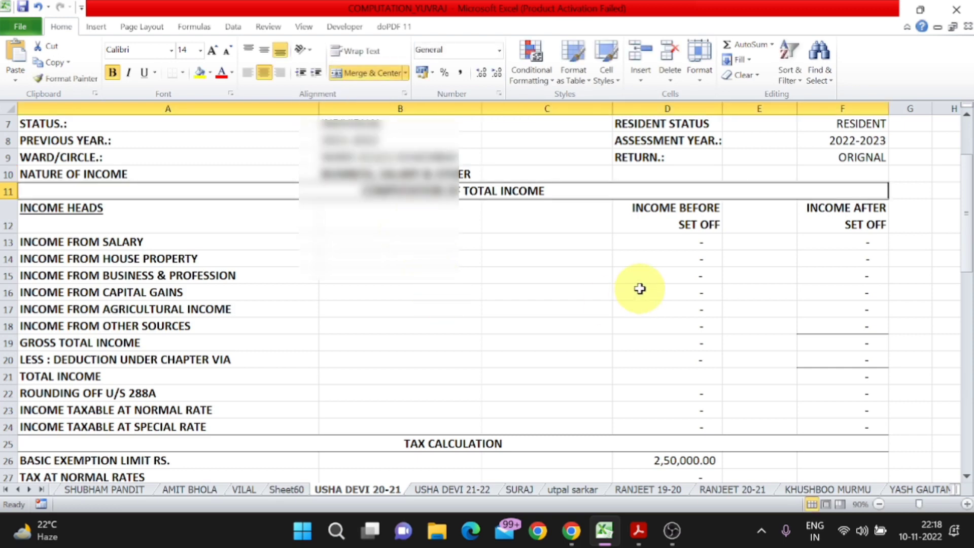
pyautogui.press('alt')
pyautogui.press('Escape')
pyautogui.press('Down')
pyautogui.press('Down')
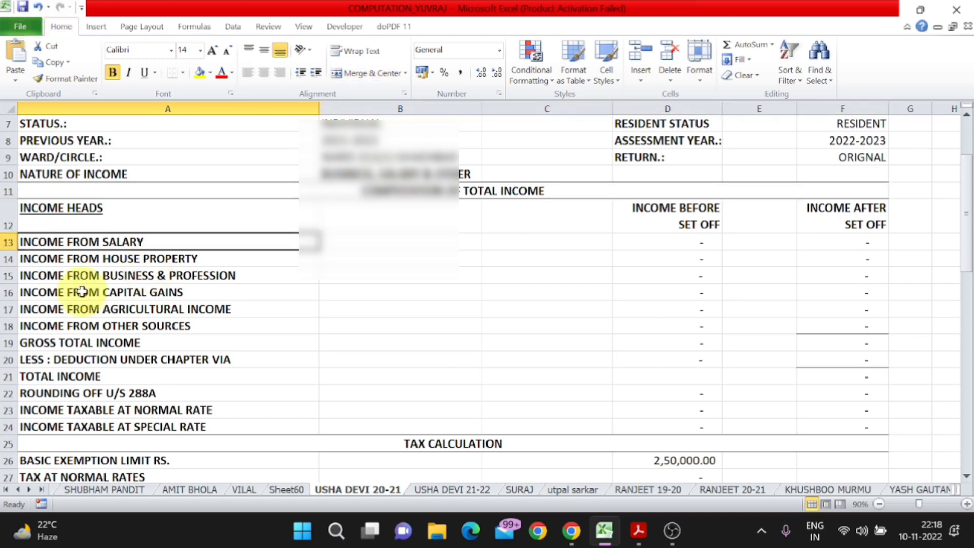
pyautogui.click(4, 259)
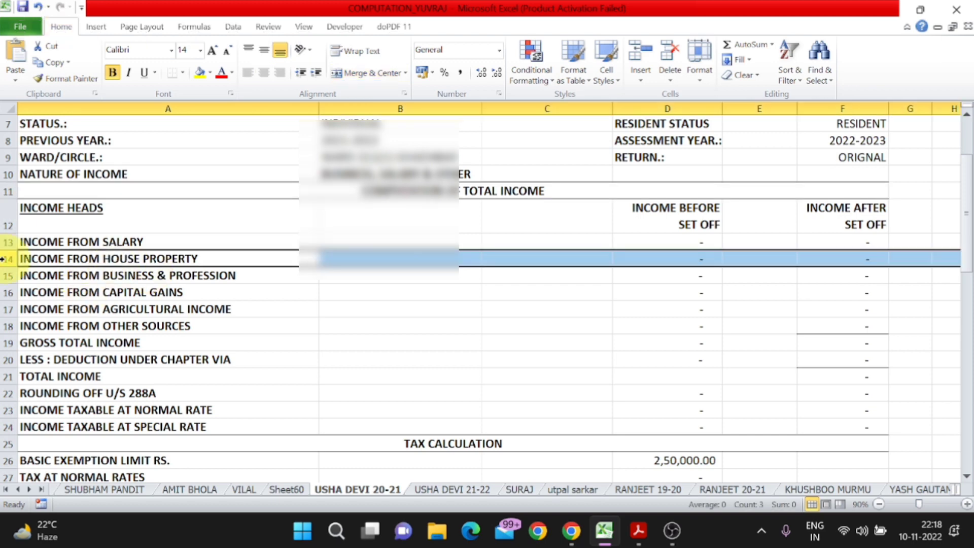
pyautogui.hotkey('ctrl', '-')
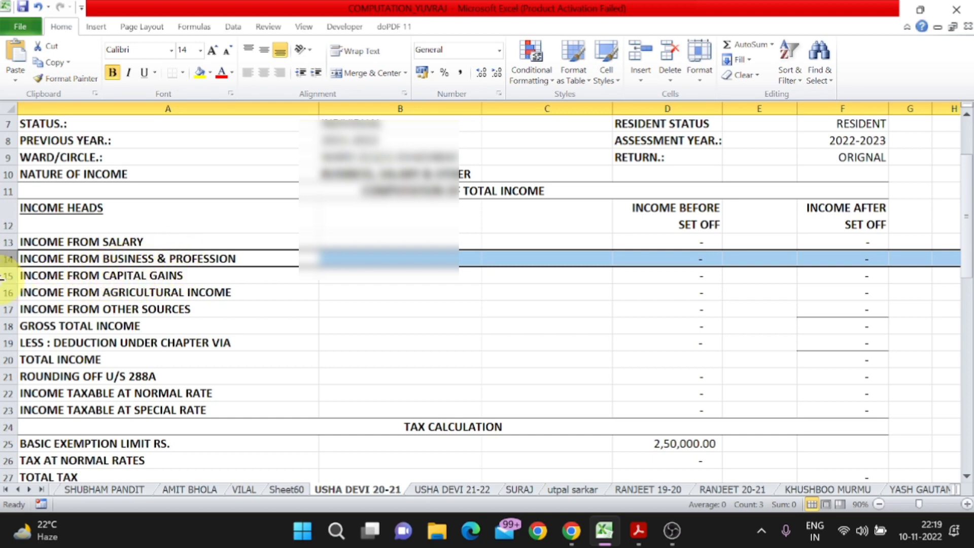
pyautogui.click(6, 275)
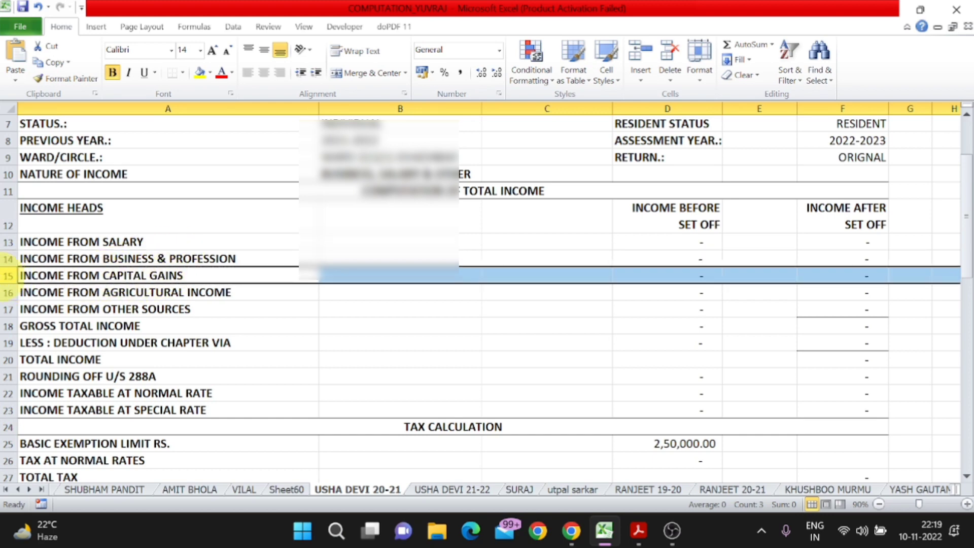
pyautogui.hotkey('ctrl', '-')
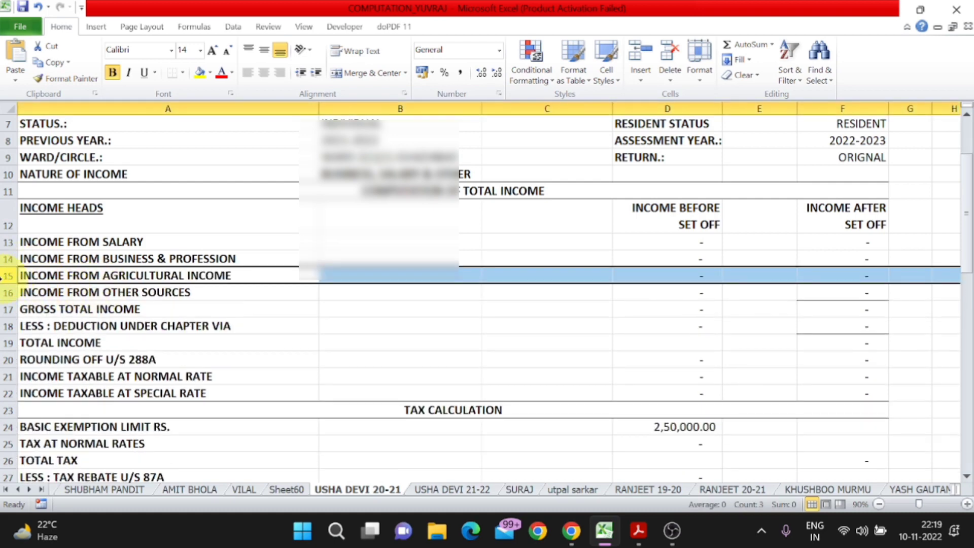
pyautogui.hotkey('ctrl', '-')
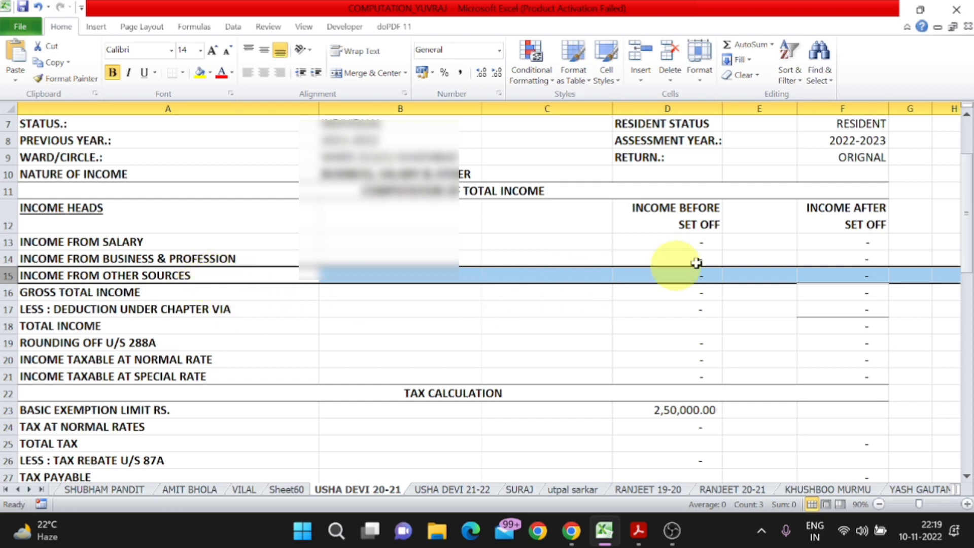
pyautogui.click(701, 245)
pyautogui.click(142, 241)
pyautogui.click(188, 261)
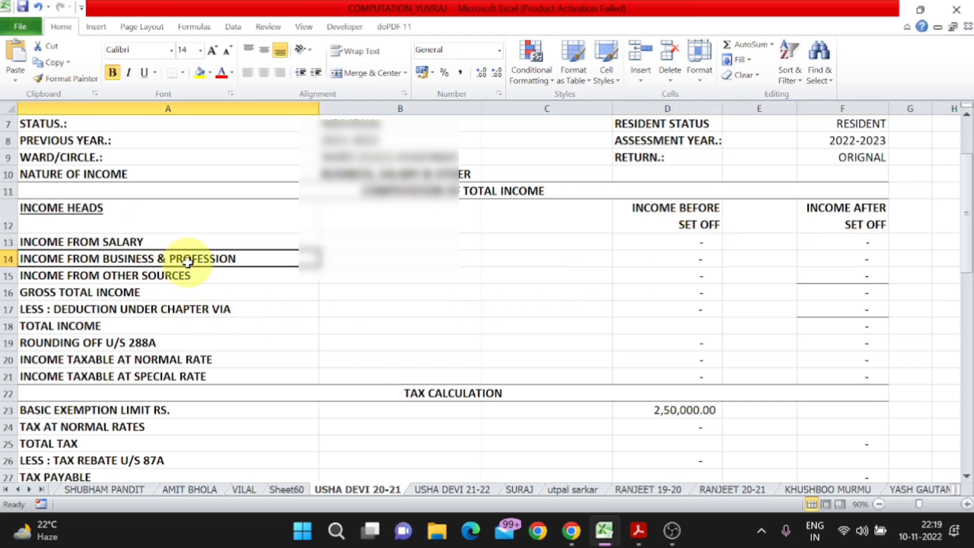
pyautogui.click(177, 278)
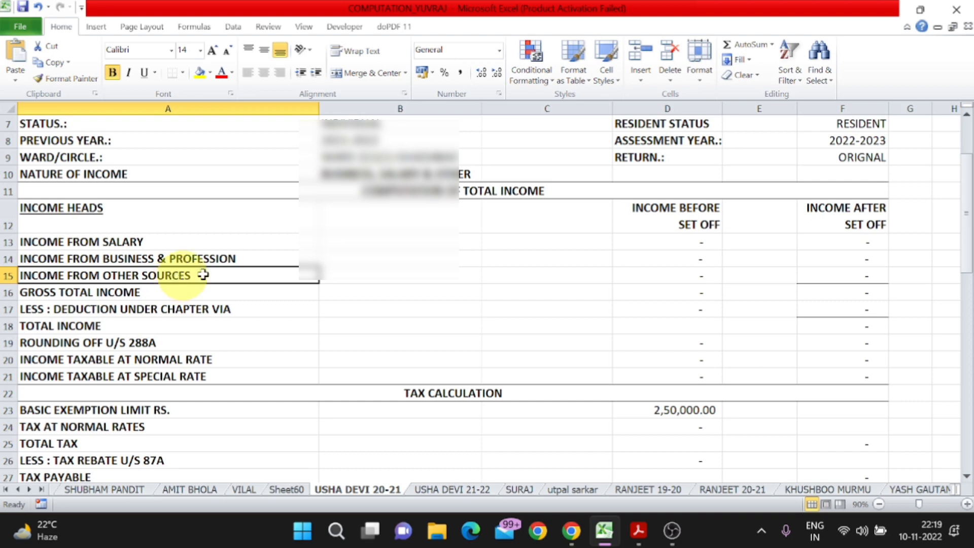
pyautogui.click(697, 241)
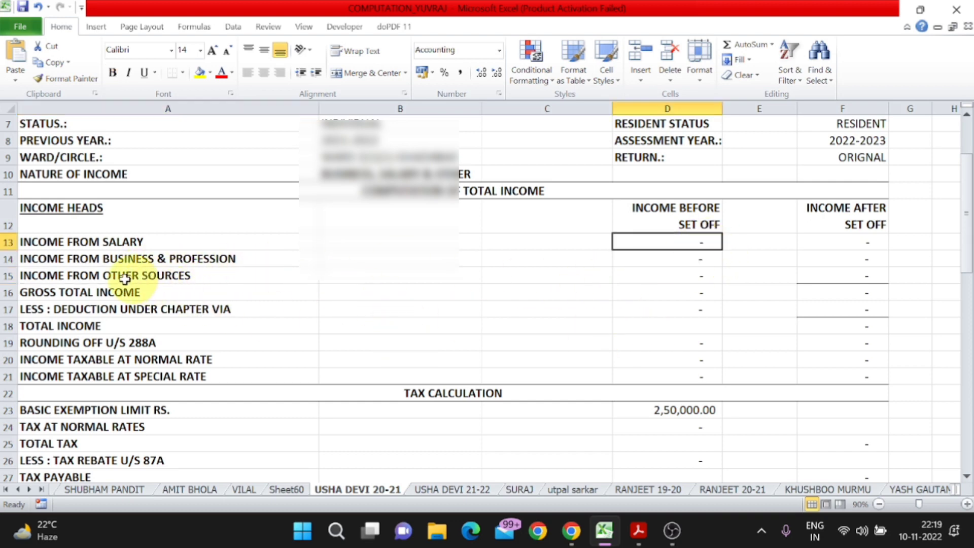
pyautogui.click(7, 275)
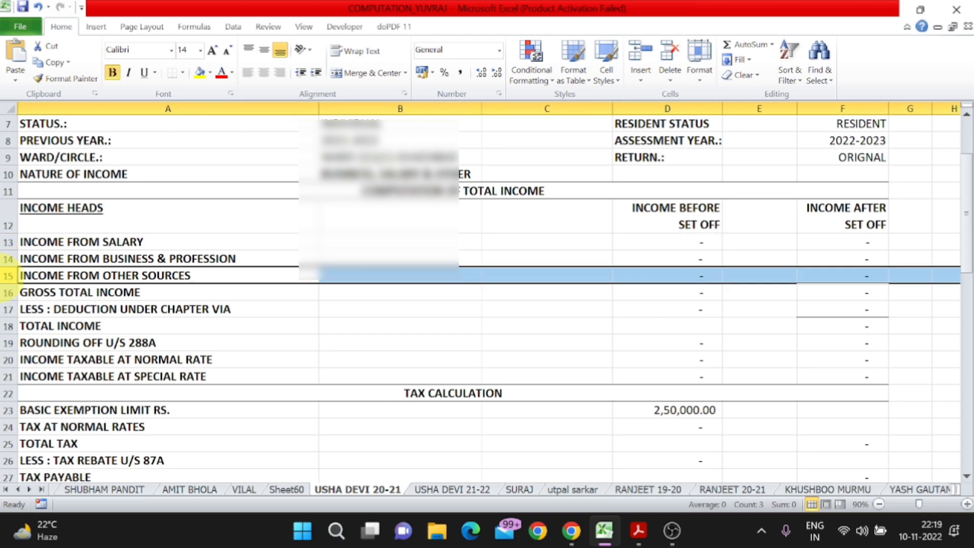
pyautogui.hotkey('ctrl', 'shift', '+')
pyautogui.press('Right')
pyautogui.press('Left')
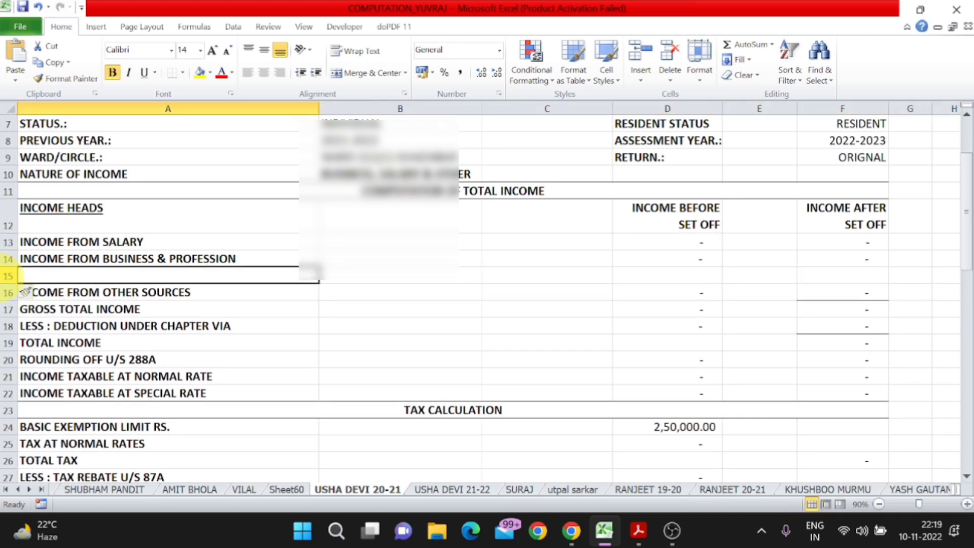
pyautogui.write('INCOM,E')
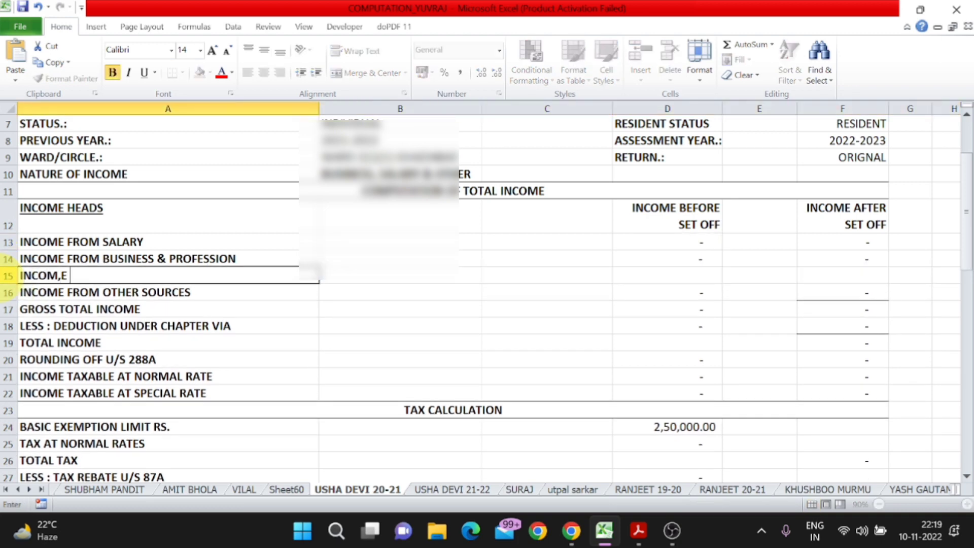
pyautogui.press('BackSpace')
pyautogui.press('BackSpace')
pyautogui.press('BackSpace')
pyautogui.press('BackSpace')
pyautogui.press('BackSpace')
pyautogui.press('BackSpace')
pyautogui.press('BackSpace')
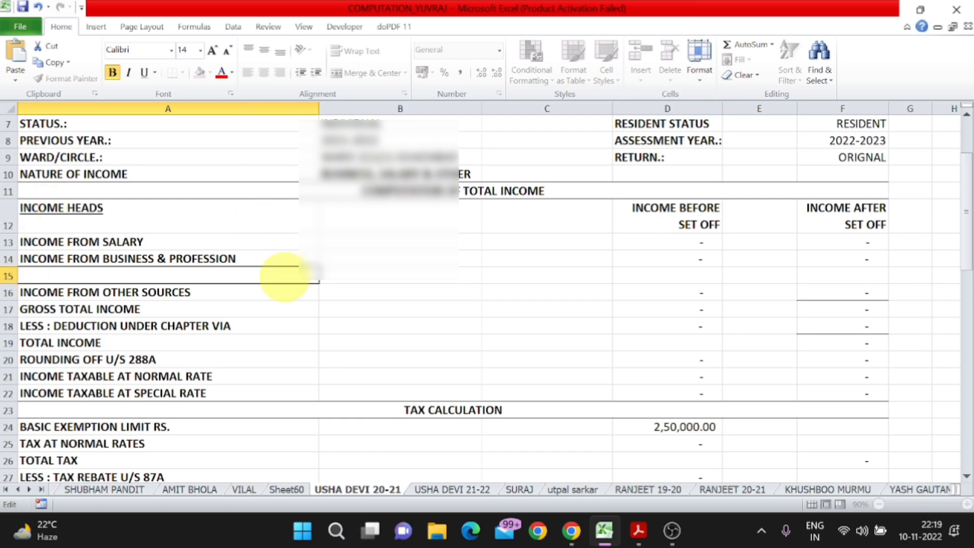
pyautogui.click(337, 234)
pyautogui.click(230, 278)
pyautogui.hotkey('ctrl', 'z')
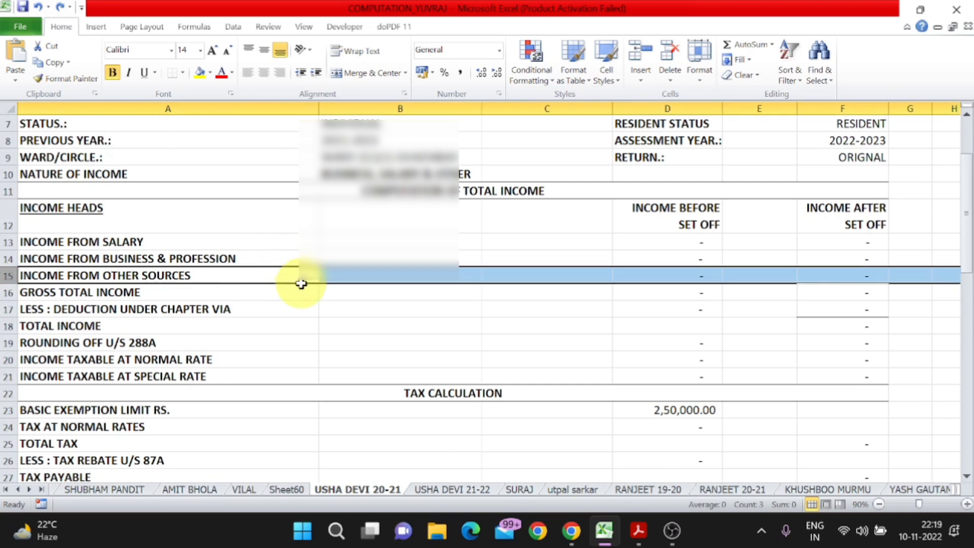
pyautogui.scroll(2, 301, 284)
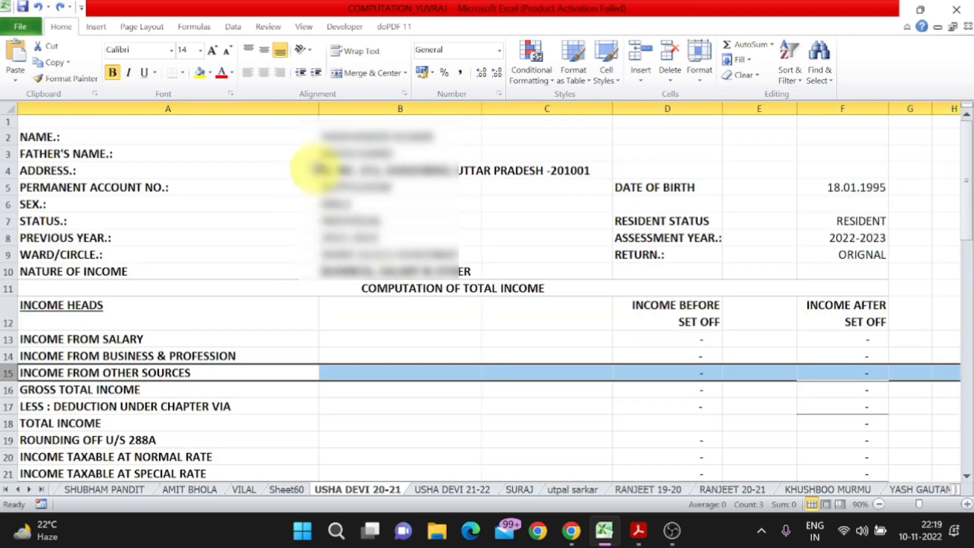
# - Enter the salary income of 2,04,000 in D13
pyautogui.click(223, 137)
pyautogui.click(213, 171)
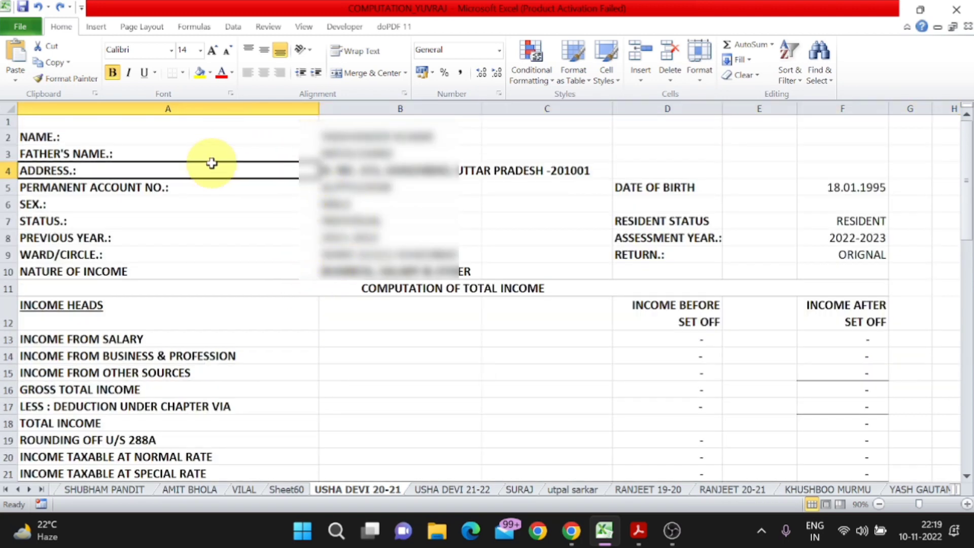
pyautogui.click(217, 189)
pyautogui.scroll(-1, 228, 279)
pyautogui.click(96, 292)
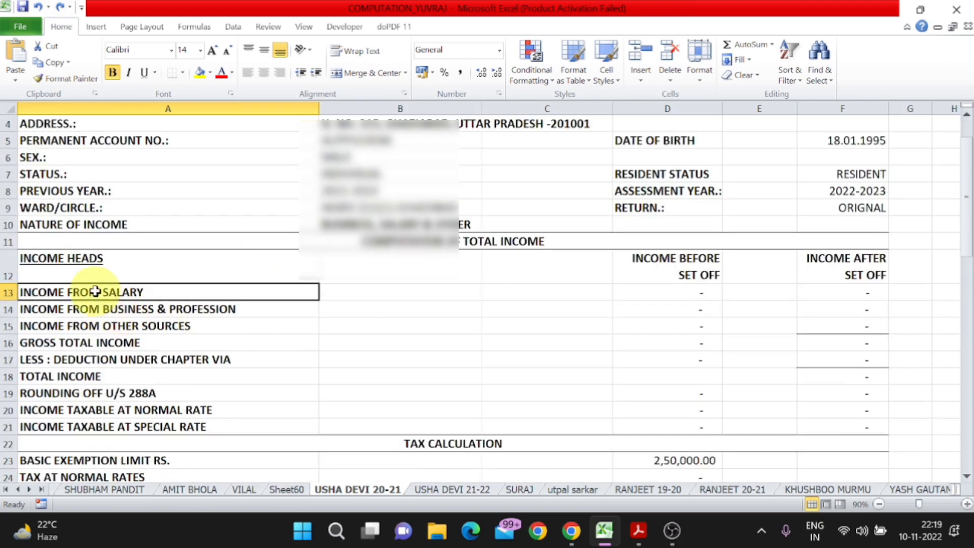
pyautogui.click(673, 297)
pyautogui.write('204000')
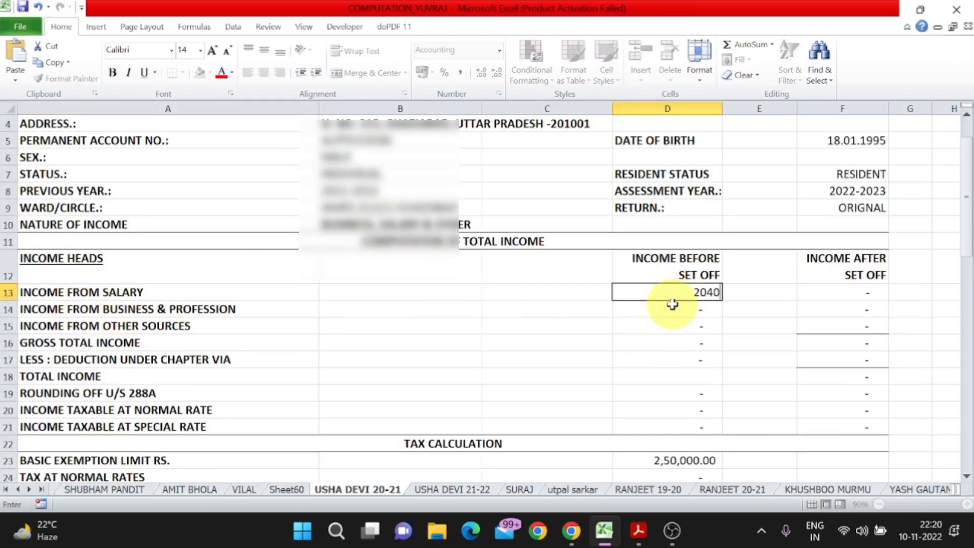
pyautogui.press('Return')
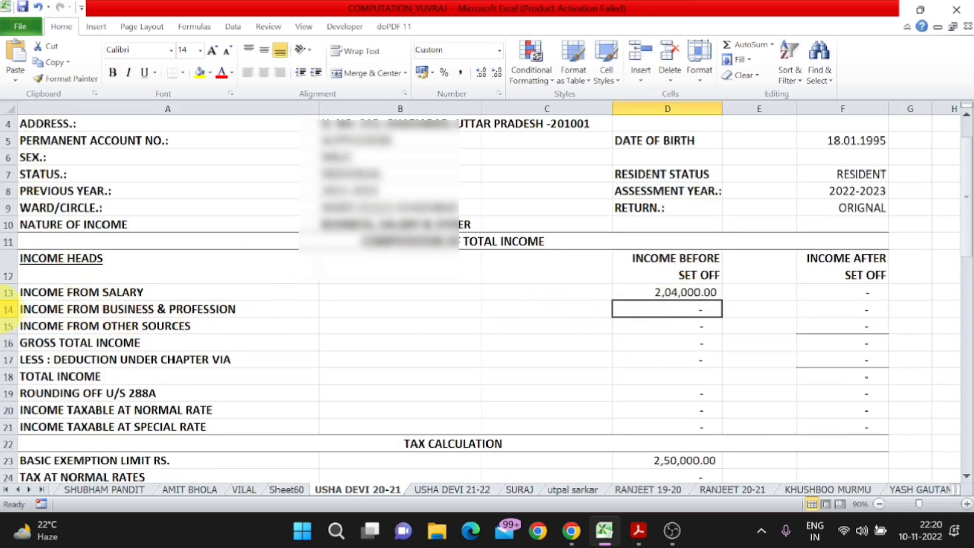
# - Insert a row below salary labelled LESS:-STANDARD DEDUCTION U/S 16(IA)
pyautogui.click(8, 309)
pyautogui.hotkey('ctrl', '+')
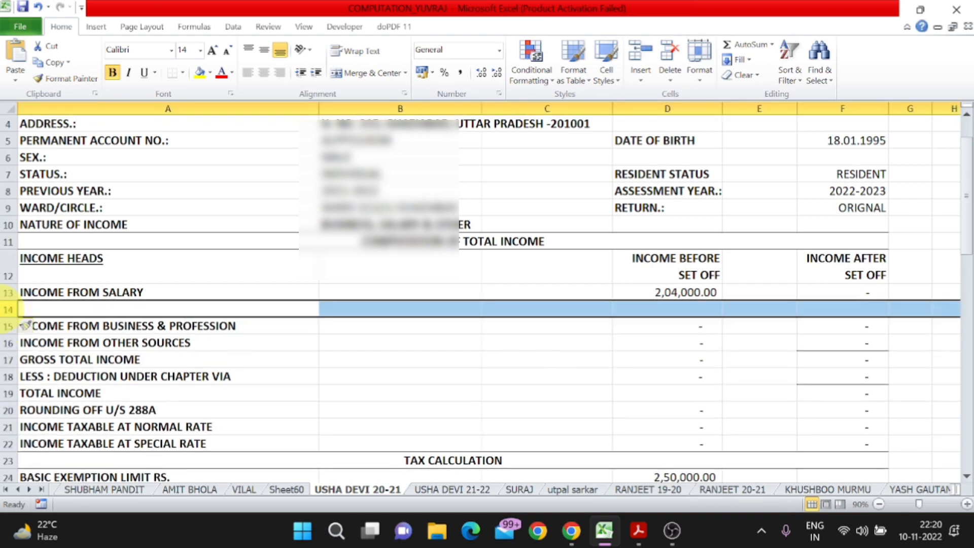
pyautogui.click(167, 309)
pyautogui.write('LESS:')
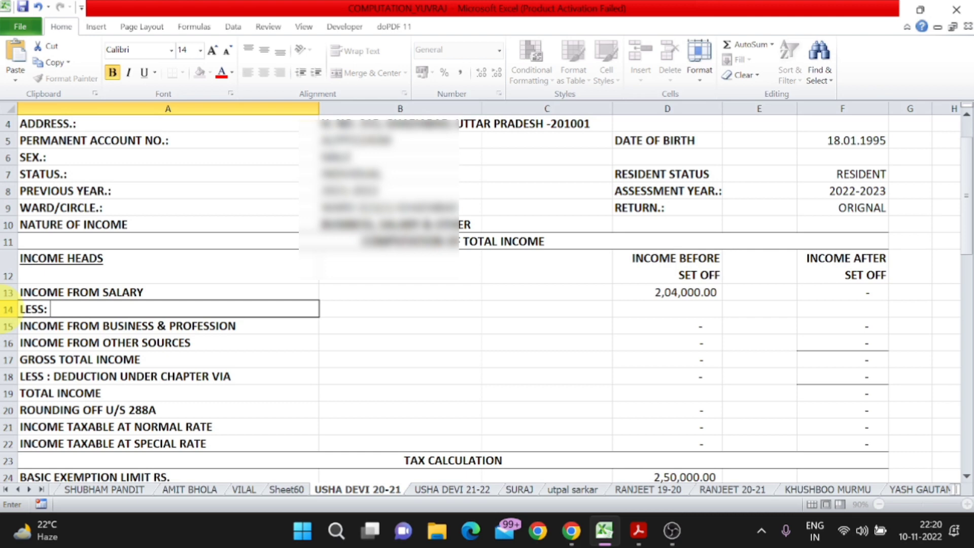
pyautogui.write('-STANDARD DEDUCT')
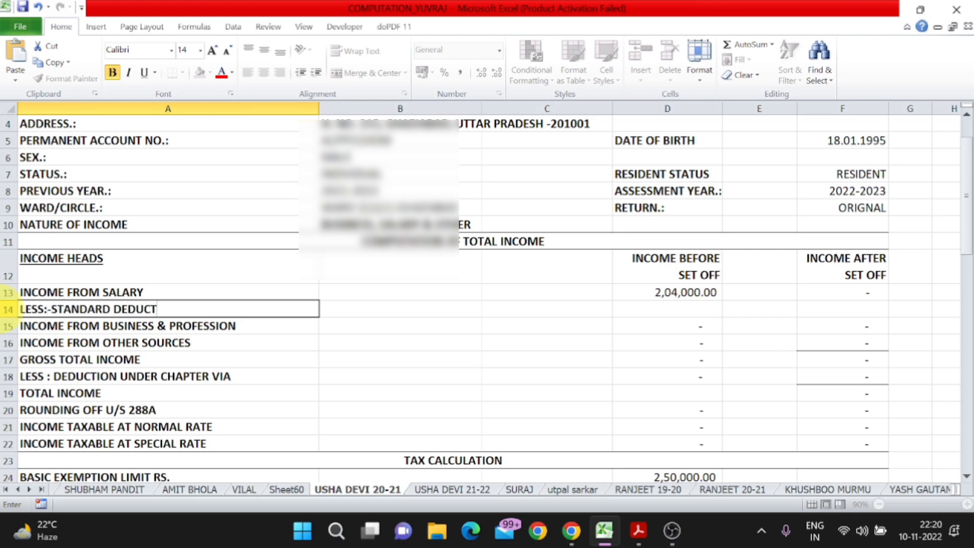
pyautogui.write('ION U/S 16')
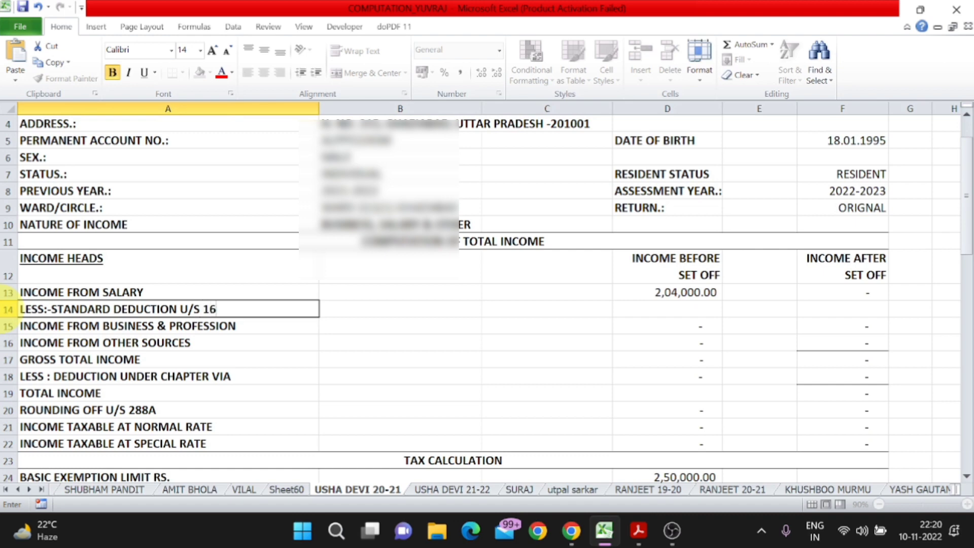
pyautogui.write('(IA')
pyautogui.press('Return')
pyautogui.press('Up')
pyautogui.press('Right')
pyautogui.press('Right')
pyautogui.press('Right')
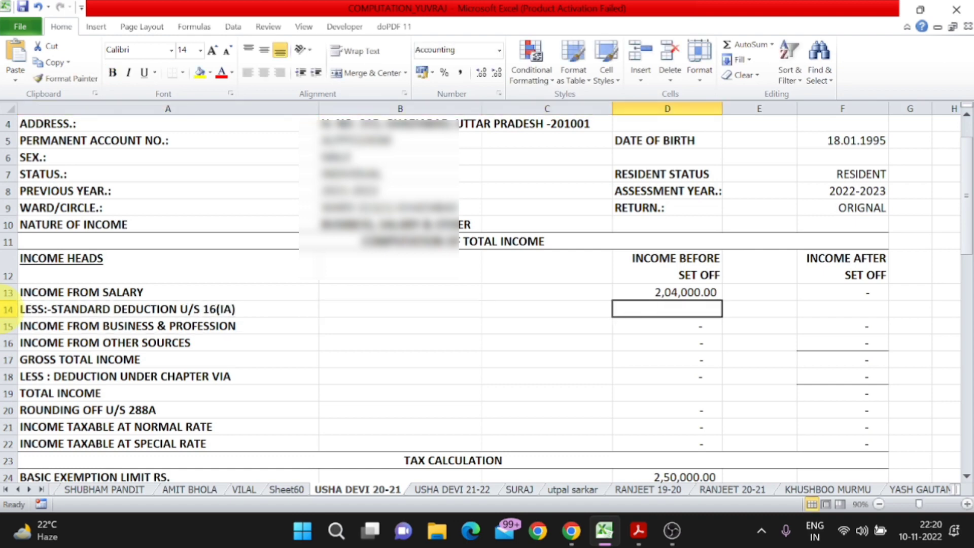
# - Enter the -50,000 standard deduction and net salary formula =SUM(D13:D14)
pyautogui.write('-50000')
pyautogui.press('Right')
pyautogui.press('Right')
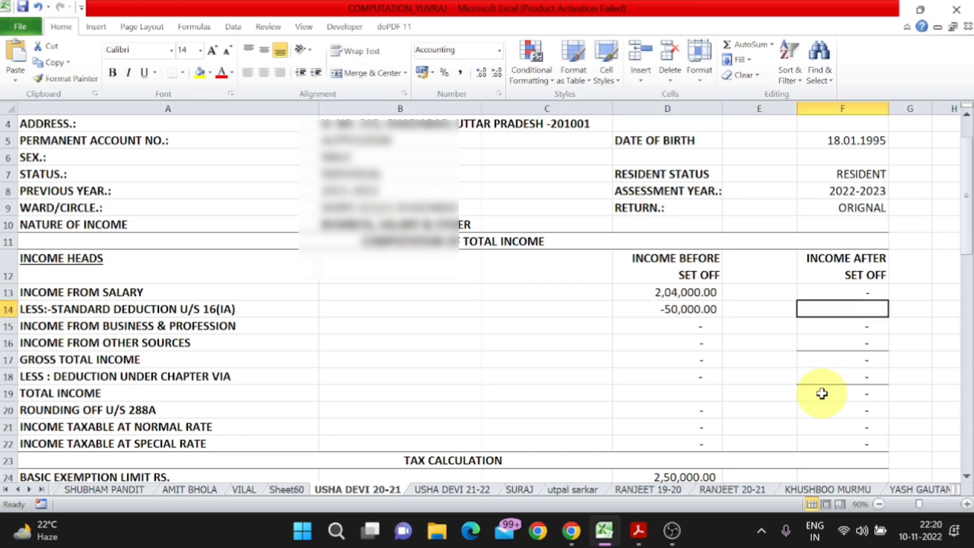
pyautogui.write('=SUM(')
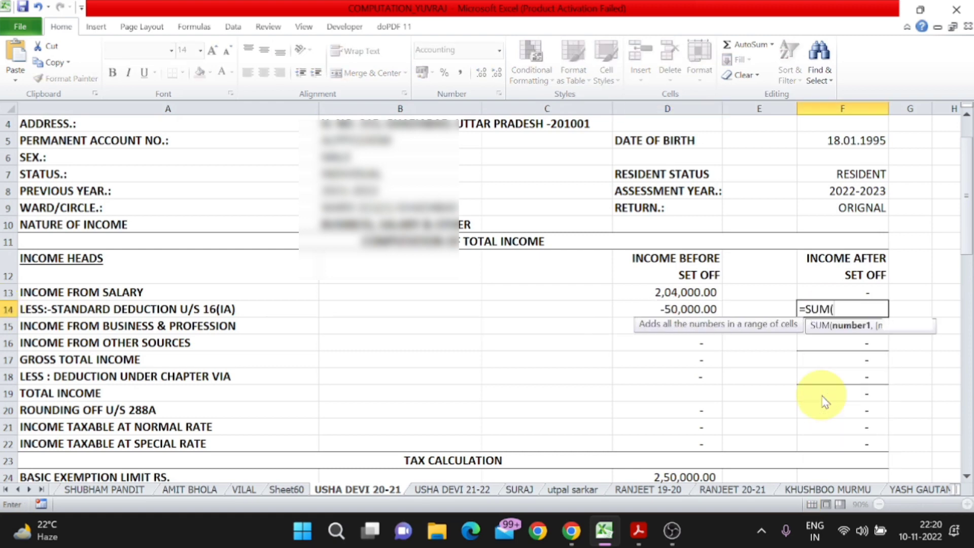
pyautogui.press('Left')
pyautogui.press('Left')
pyautogui.hotkey('shift', 'Up')
pyautogui.press('Return')
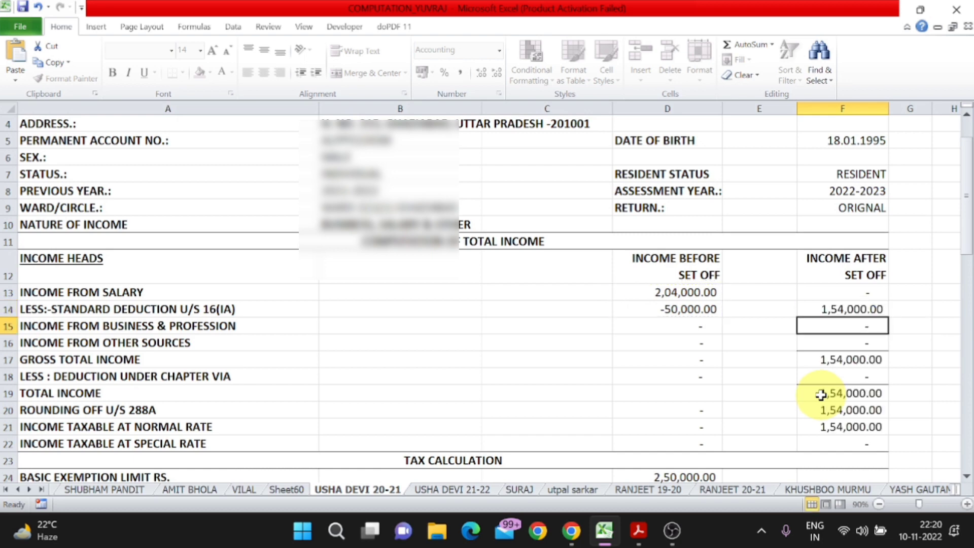
# - Check the business income figure against the return PDF and select the gross total income row
pyautogui.press('Home')
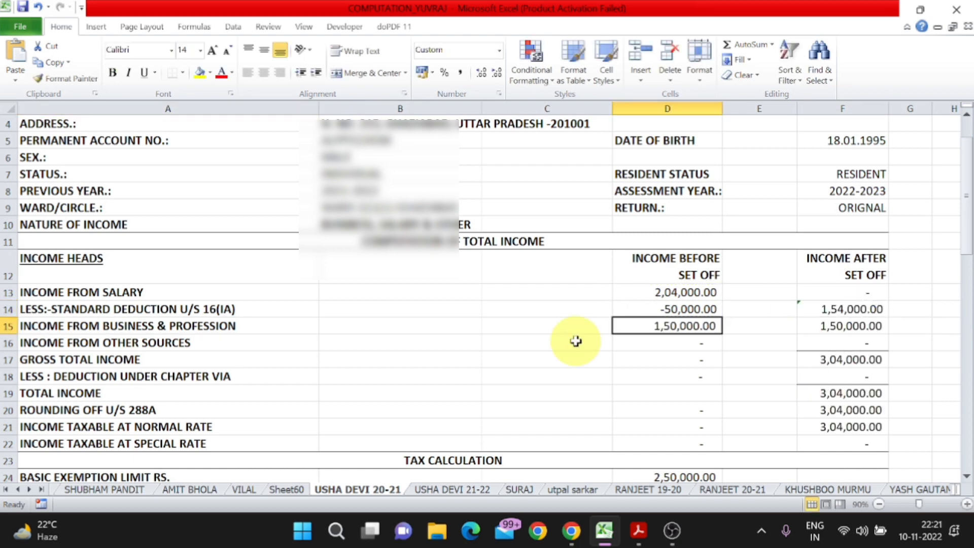
pyautogui.hotkey('alt', 'Tab')
pyautogui.hotkey('alt', 'Tab')
pyautogui.press('Home')
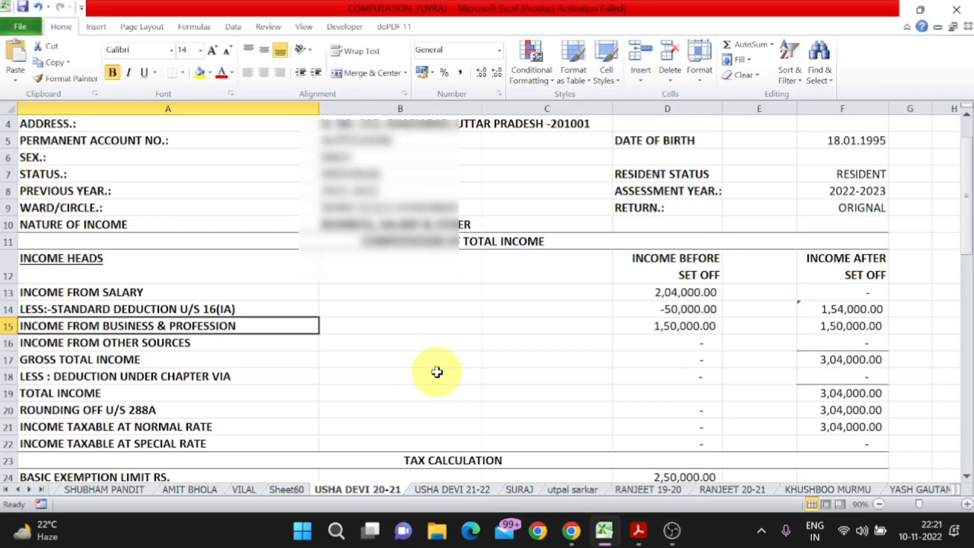
pyautogui.click(9, 360)
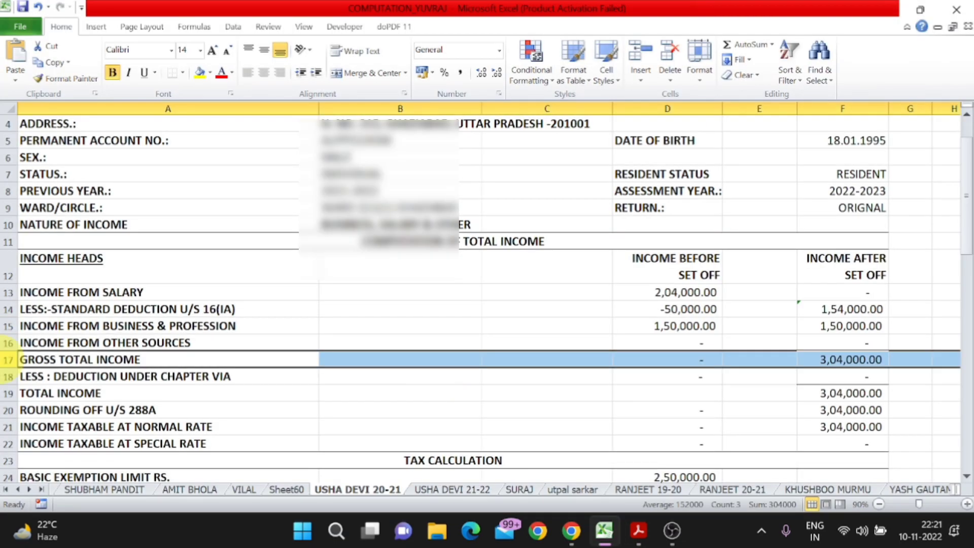
# - Insert two rows above gross total income and add INTEREST FROM FDR A/C with 4,429
pyautogui.hotkey('ctrl', 'shift', '+')
pyautogui.hotkey('ctrl', 'shift', '+')
pyautogui.write('IN')
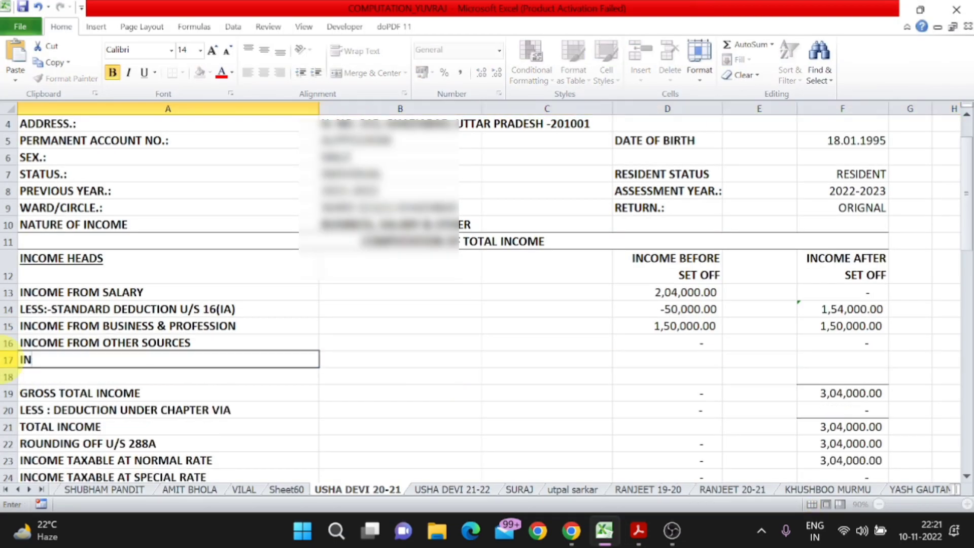
pyautogui.write('TERETS')
pyautogui.press('BackSpace')
pyautogui.press('BackSpace')
pyautogui.press('BackSpace')
pyautogui.write('EST FROM')
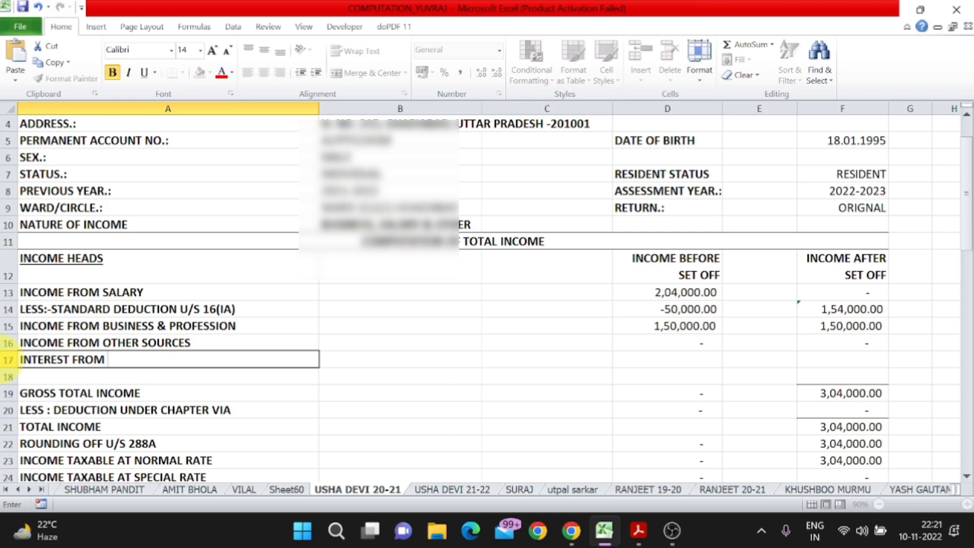
pyautogui.write(' FDR A/C')
pyautogui.click(667, 359)
pyautogui.write('4429')
pyautogui.press('Return')
pyautogui.click(759, 359)
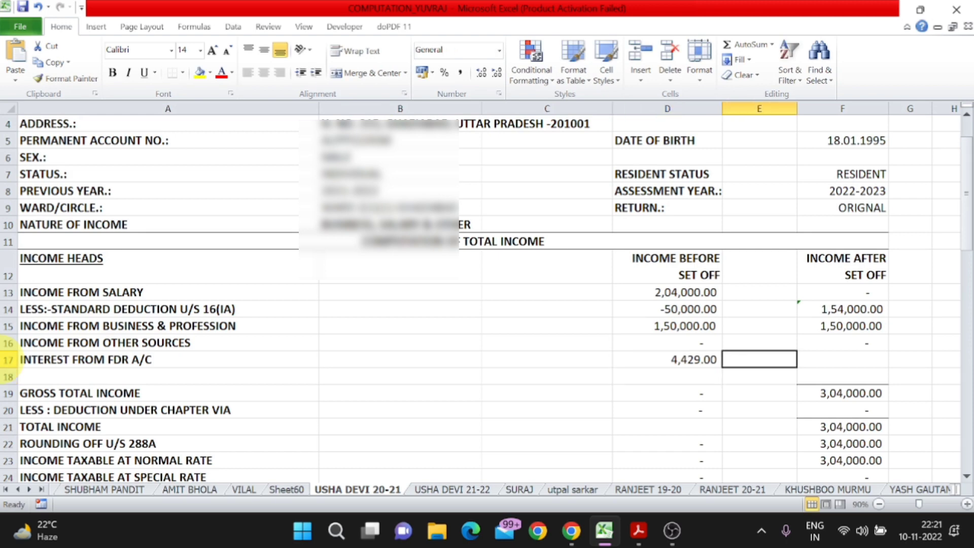
# - Label the next new row INTEREST FROM SB A/C after checking the return PDF
pyautogui.press('Down')
pyautogui.press('Left')
pyautogui.press('Left')
pyautogui.press('Left')
pyautogui.press('Left')
pyautogui.hotkey('alt', 'Tab')
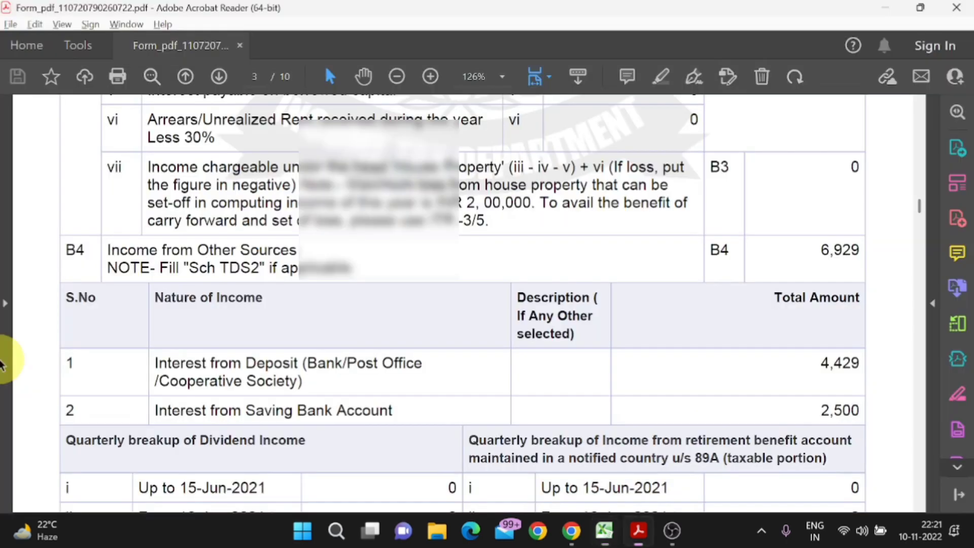
pyautogui.hotkey('alt', 'Tab')
pyautogui.write('INTEREST F')
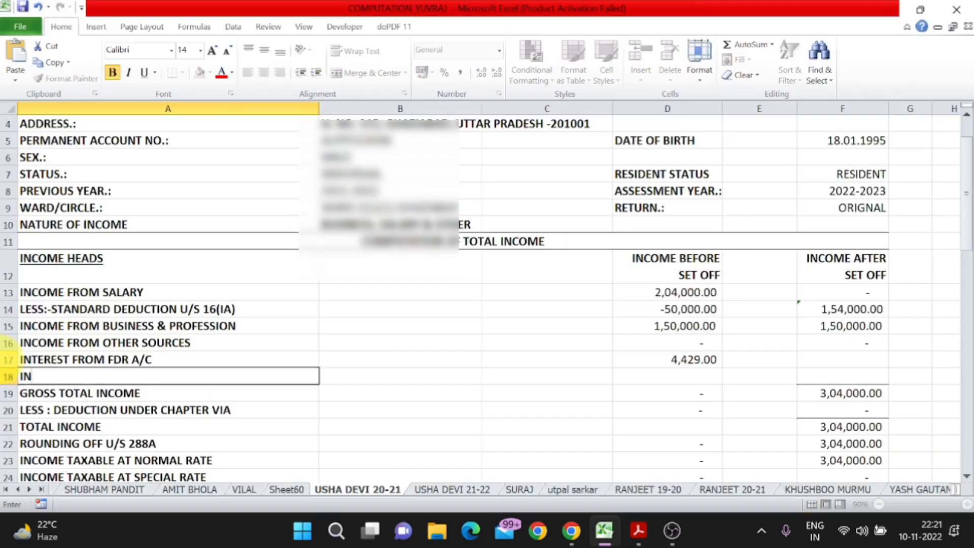
pyautogui.write('RO')
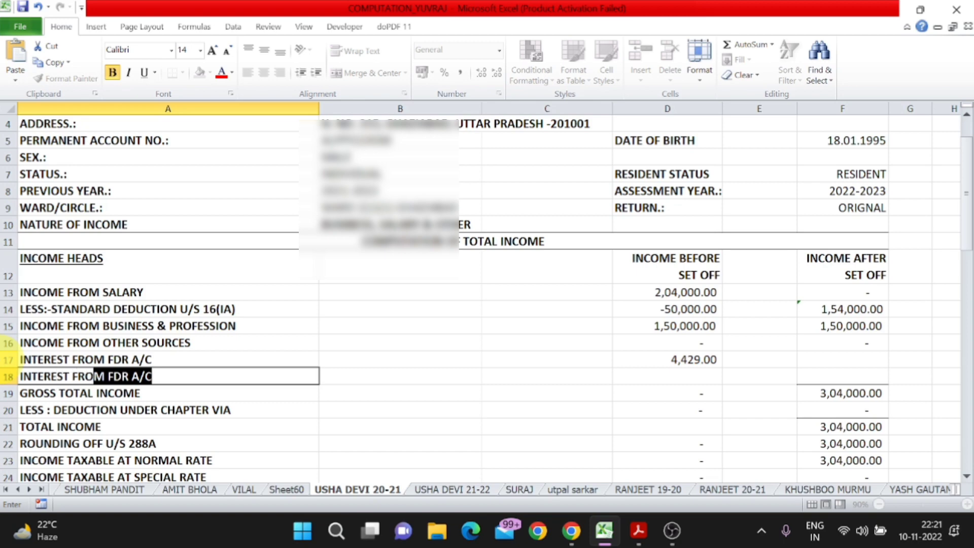
pyautogui.write('M SB A')
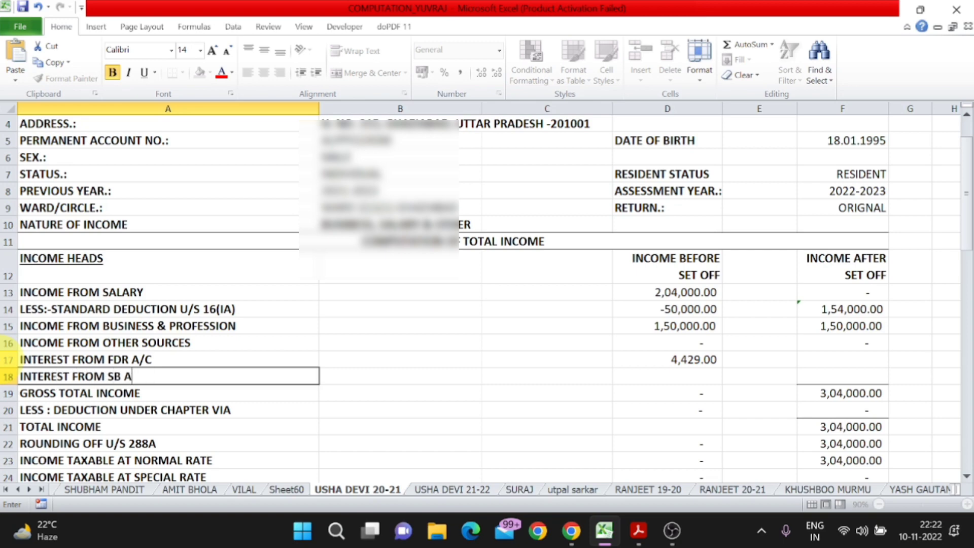
pyautogui.write('/C')
# - Enter 2,500 SB interest in D18 and total both interests in F18 with =SUM(D17:D18)
pyautogui.press('Tab')
pyautogui.press('Tab')
pyautogui.press('Tab')
pyautogui.write('25000')
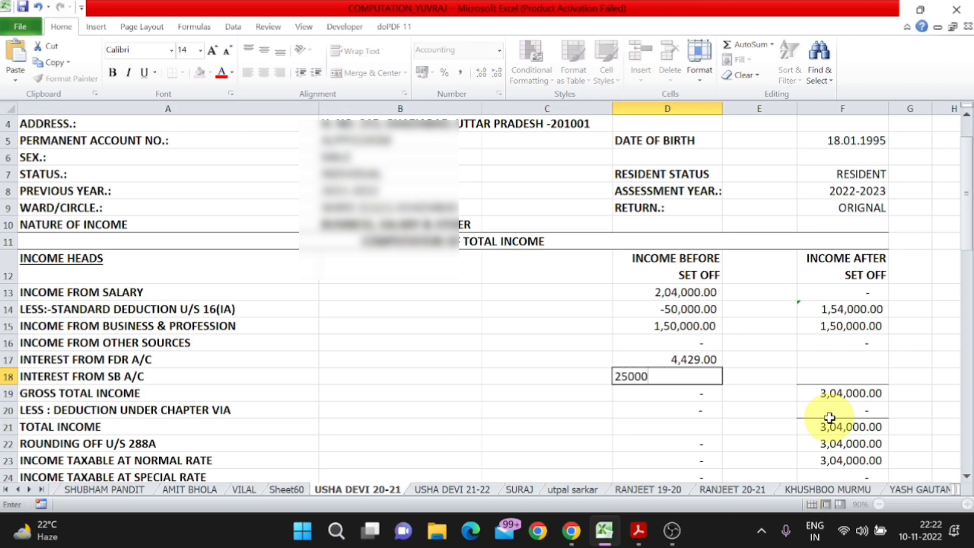
pyautogui.press('Tab')
pyautogui.press('Tab')
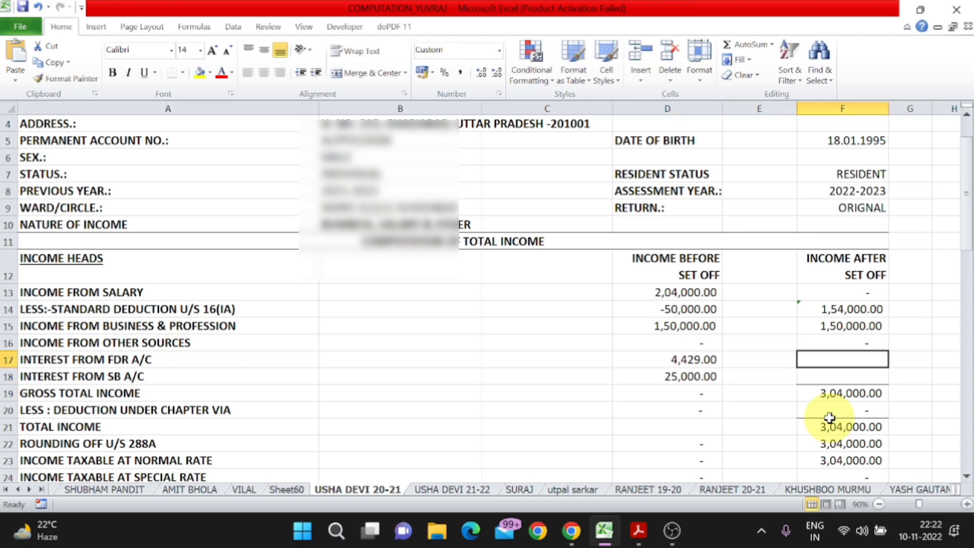
pyautogui.write('=SUM(')
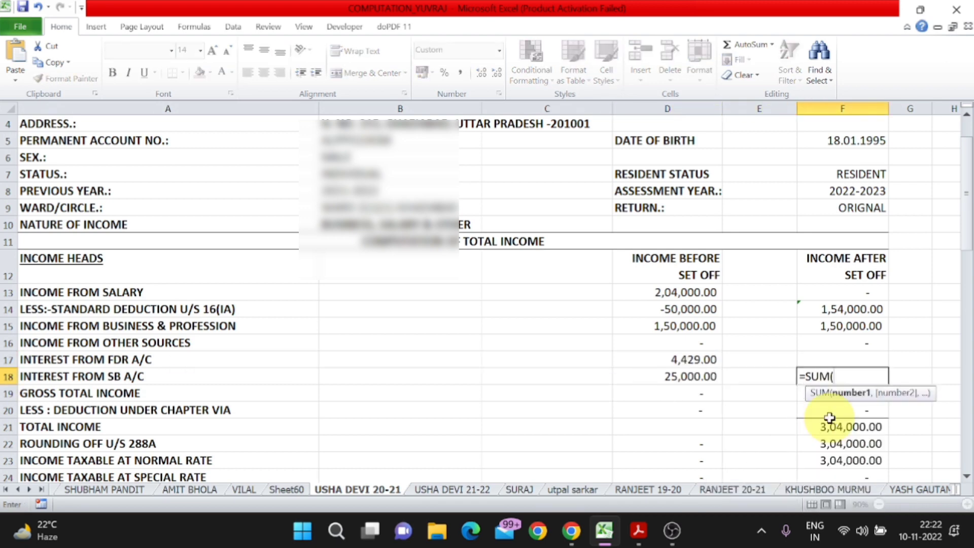
pyautogui.press('Left')
pyautogui.press('Left')
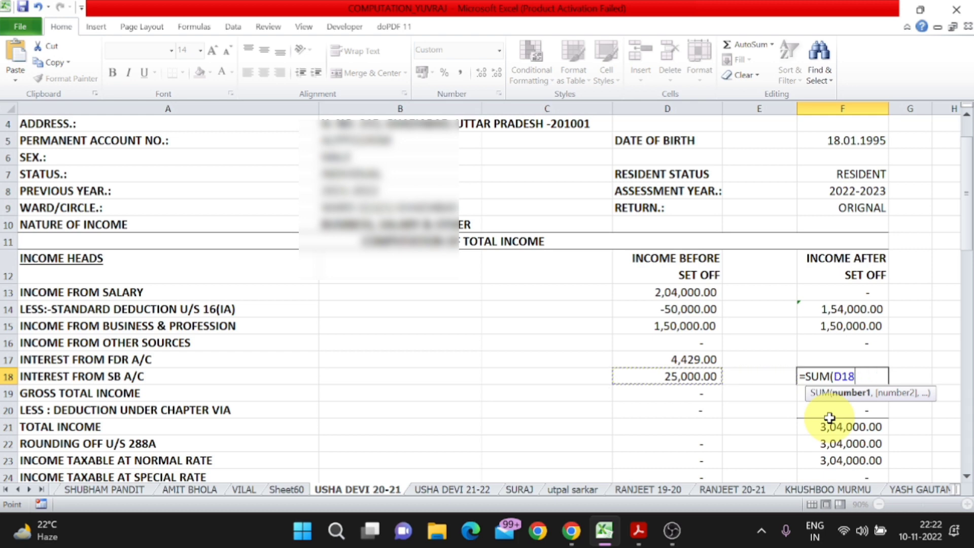
pyautogui.hotkey('shift', 'Up')
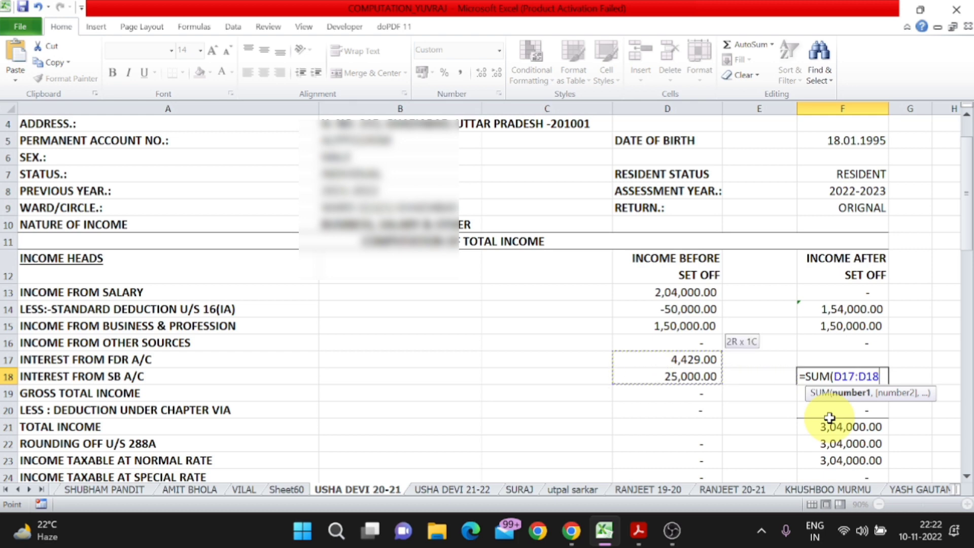
pyautogui.press('Return')
pyautogui.press('Up')
pyautogui.press('Left')
pyautogui.press('Left')
pyautogui.write('2500')
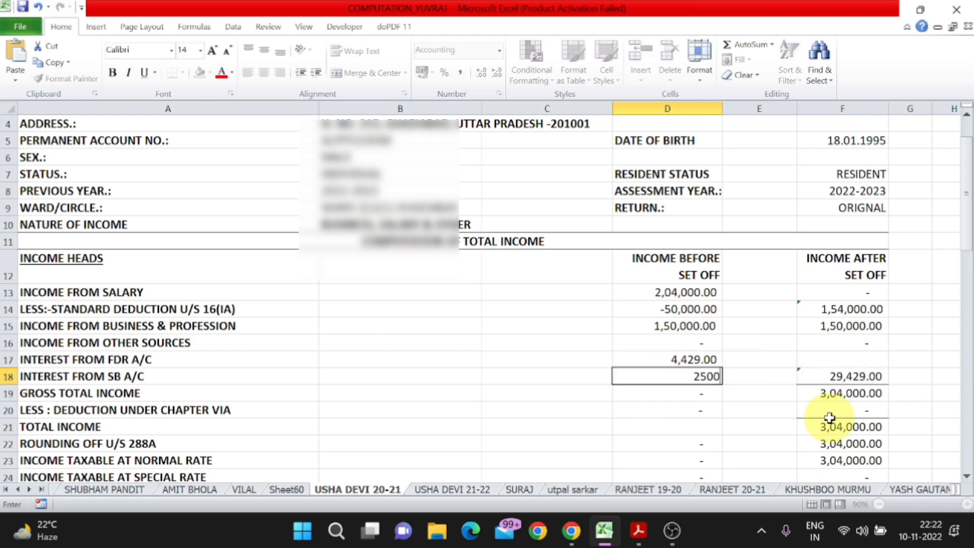
pyautogui.press('Return')
pyautogui.press('Up')
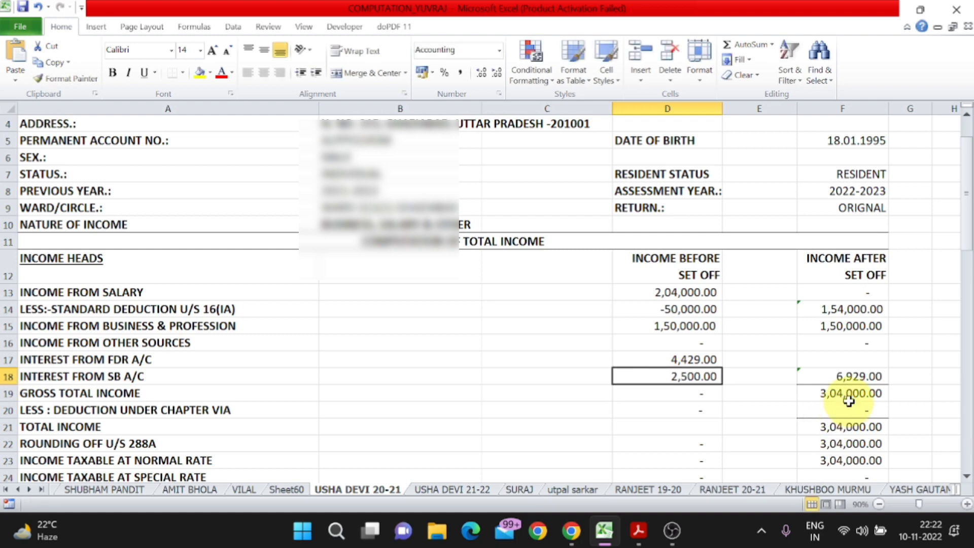
# - Change the gross total income formula to =SUM(F14:F18), giving 3,10,929.00
pyautogui.click(847, 395)
pyautogui.press('F2')
pyautogui.press('Return')
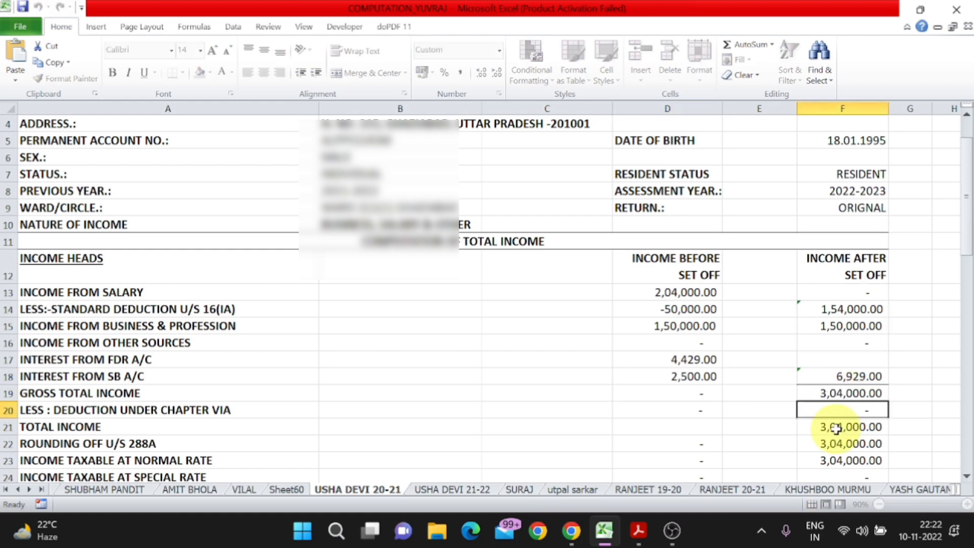
pyautogui.press('Up')
pyautogui.write('=SUM(')
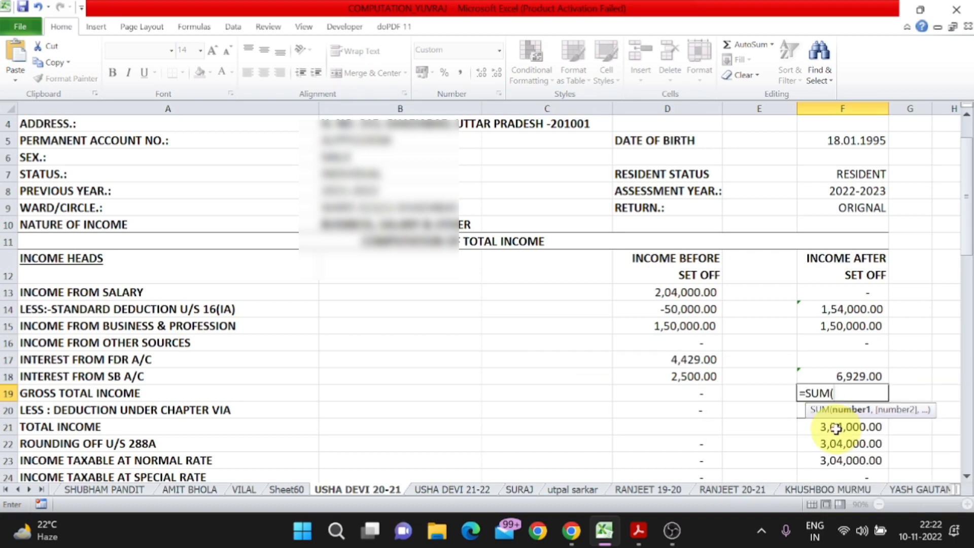
pyautogui.press('Up')
pyautogui.hotkey('shift', 'Up')
pyautogui.hotkey('shift', 'Up')
pyautogui.hotkey('shift', 'Up')
pyautogui.hotkey('shift', 'Up')
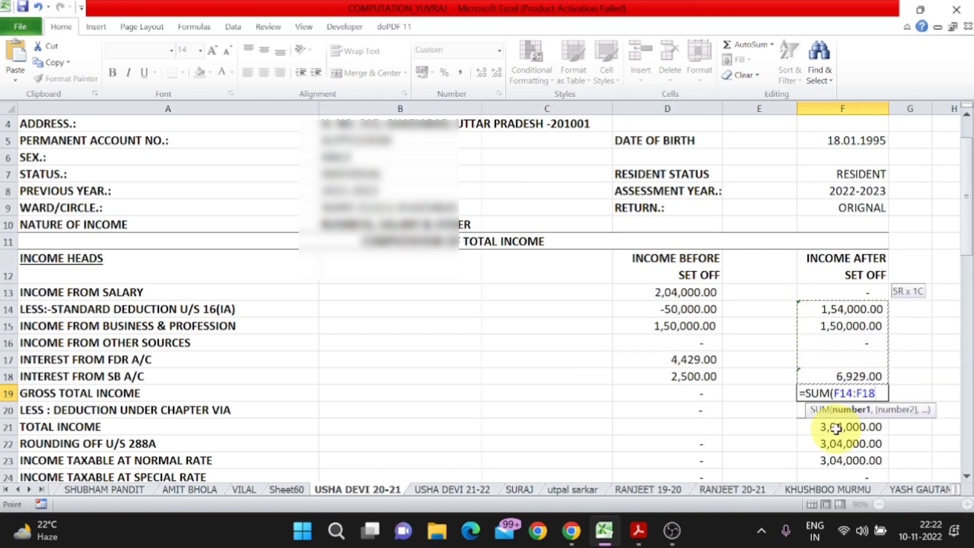
pyautogui.press('Return')
# - Append +1 to the rounding off U/S 288A formula so it shows 3,10,930.00
pyautogui.scroll(-2, 836, 429)
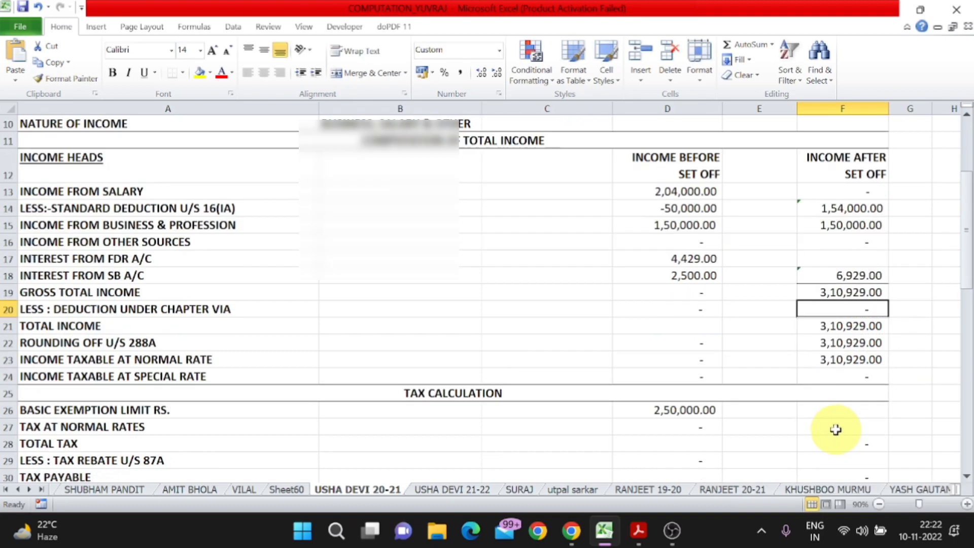
pyautogui.click(849, 293)
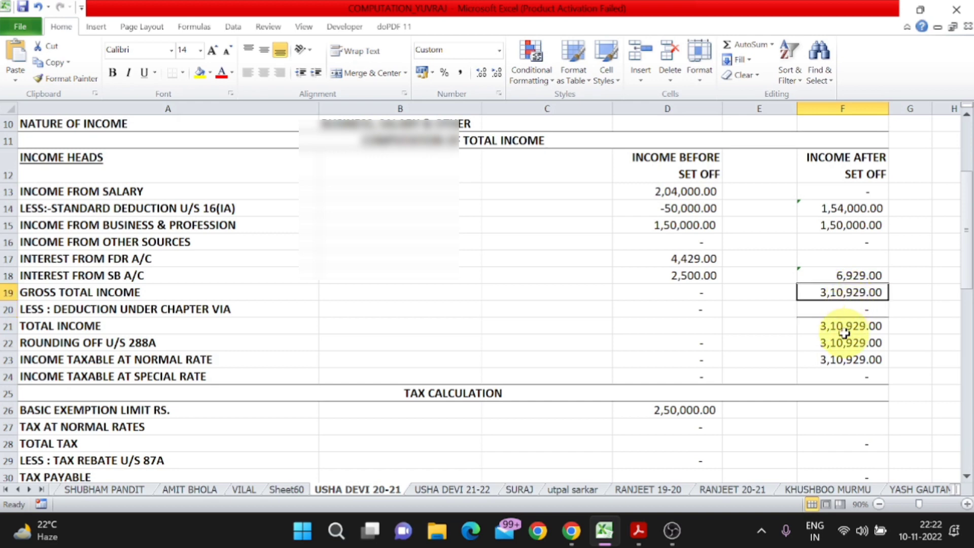
pyautogui.click(152, 340)
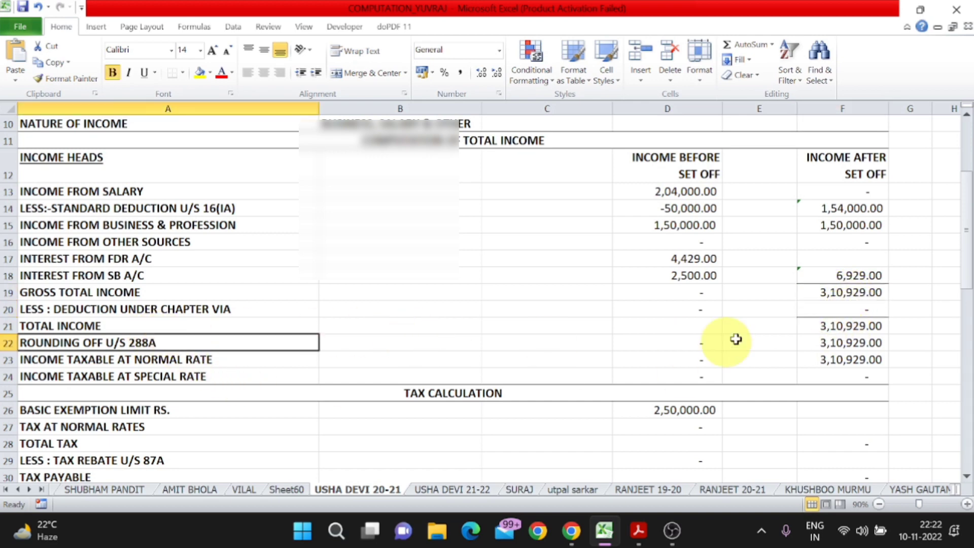
pyautogui.click(844, 327)
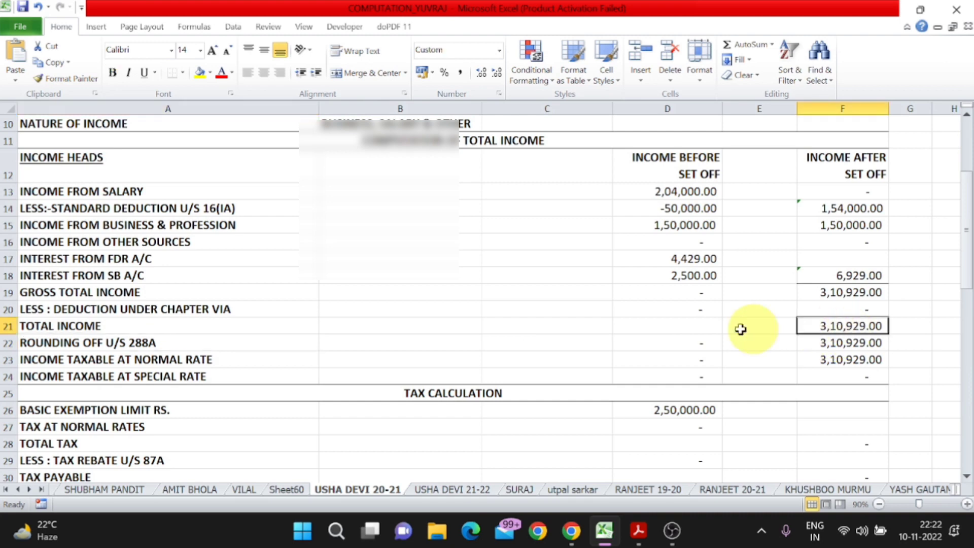
pyautogui.click(147, 345)
pyautogui.click(858, 342)
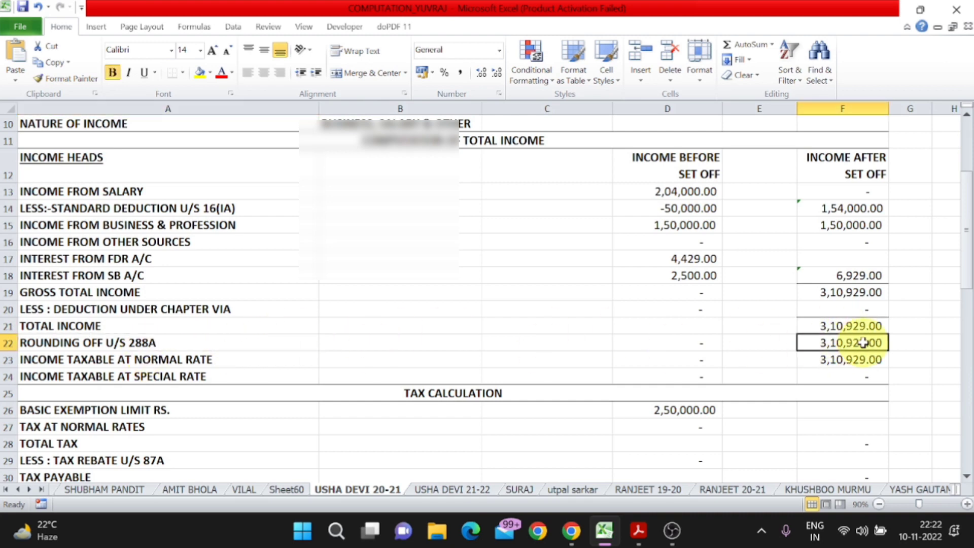
pyautogui.press('F2')
pyautogui.write('+1')
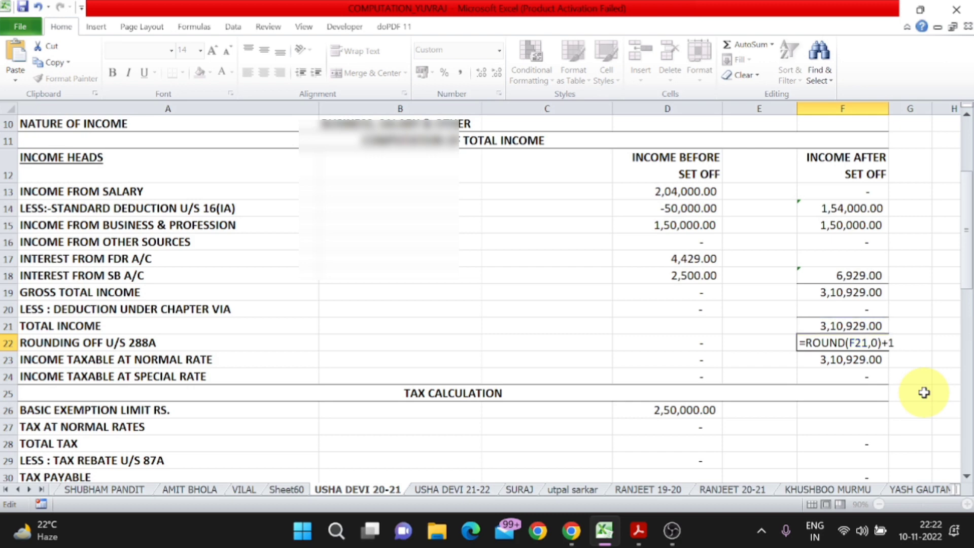
pyautogui.press('Return')
pyautogui.press('Up')
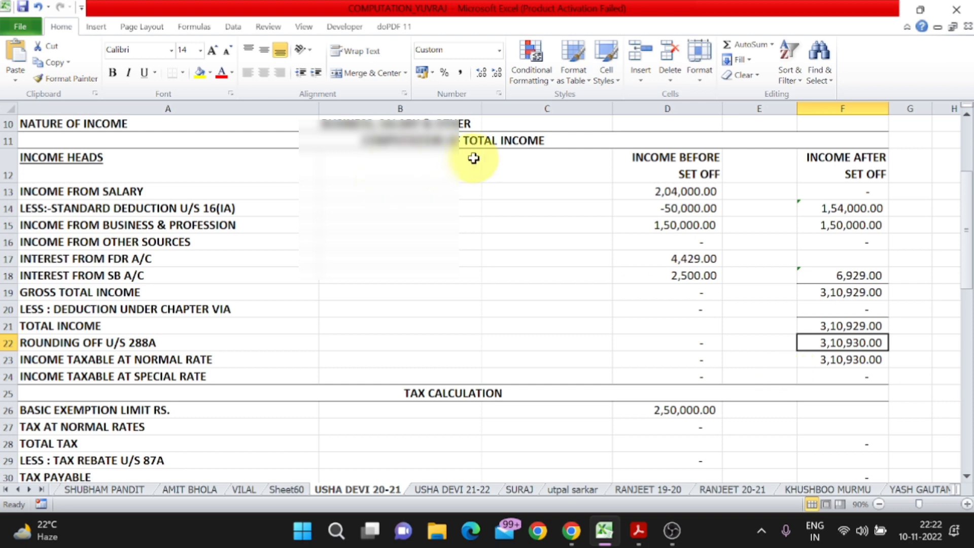
pyautogui.scroll(-3, 565, 239)
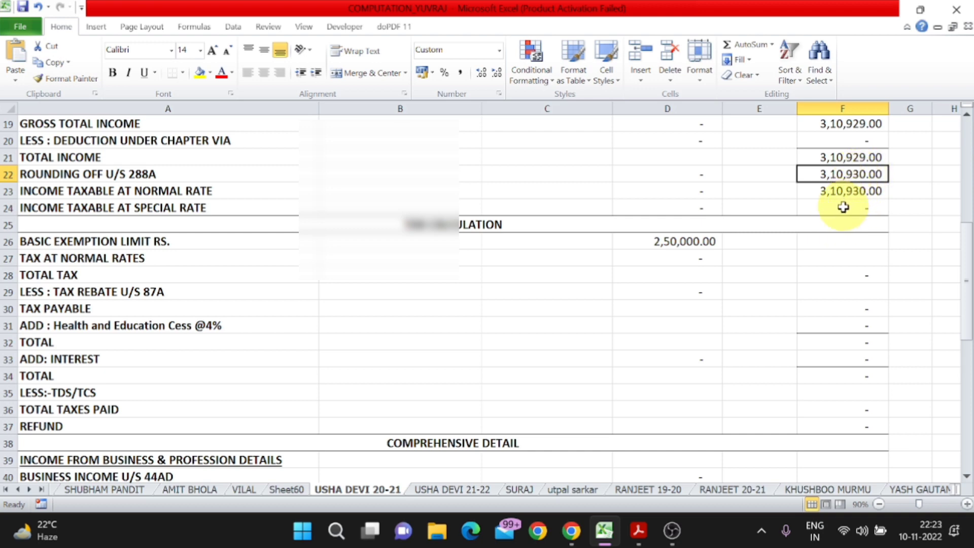
# - Enter 1,787 as the tax at normal rates, below the 2,50,000 basic exemption limit
pyautogui.click(172, 240)
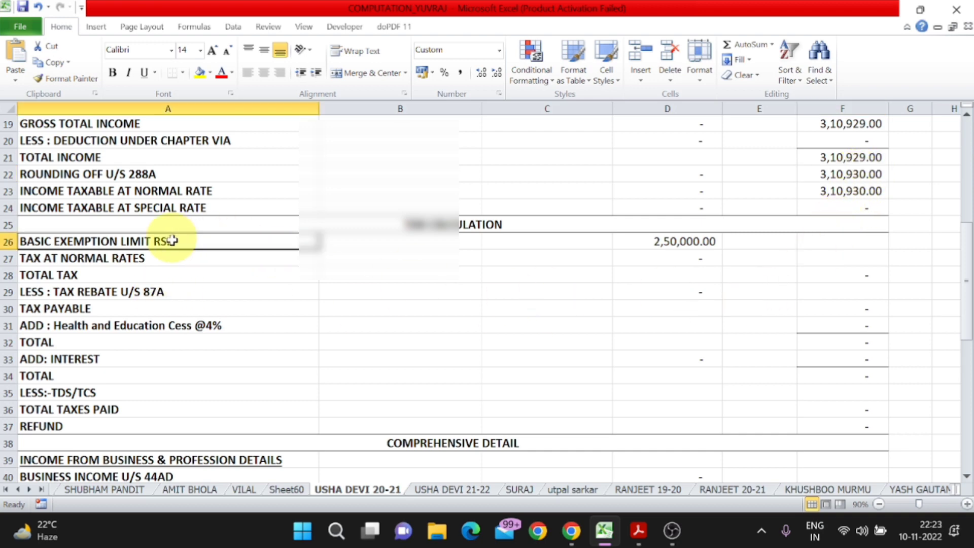
pyautogui.click(696, 242)
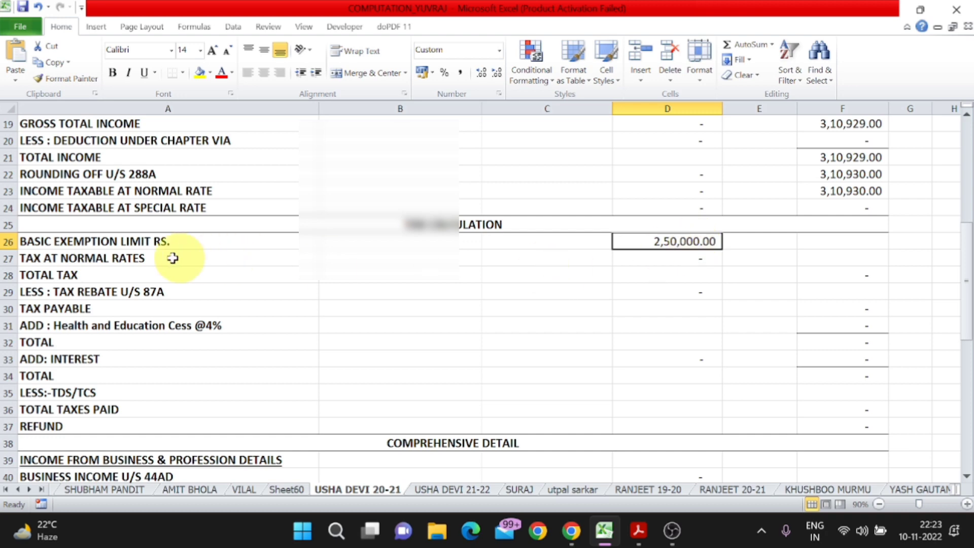
pyautogui.click(153, 258)
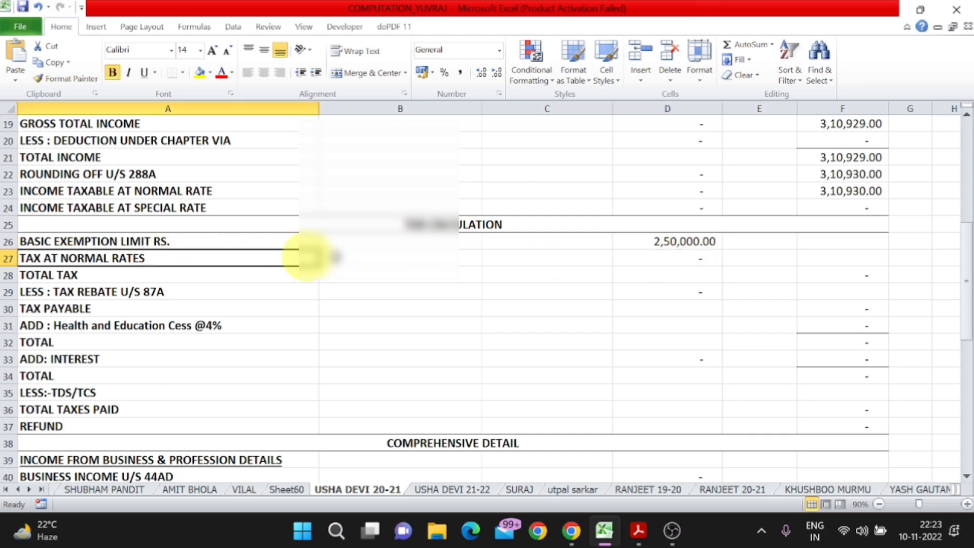
pyautogui.click(674, 254)
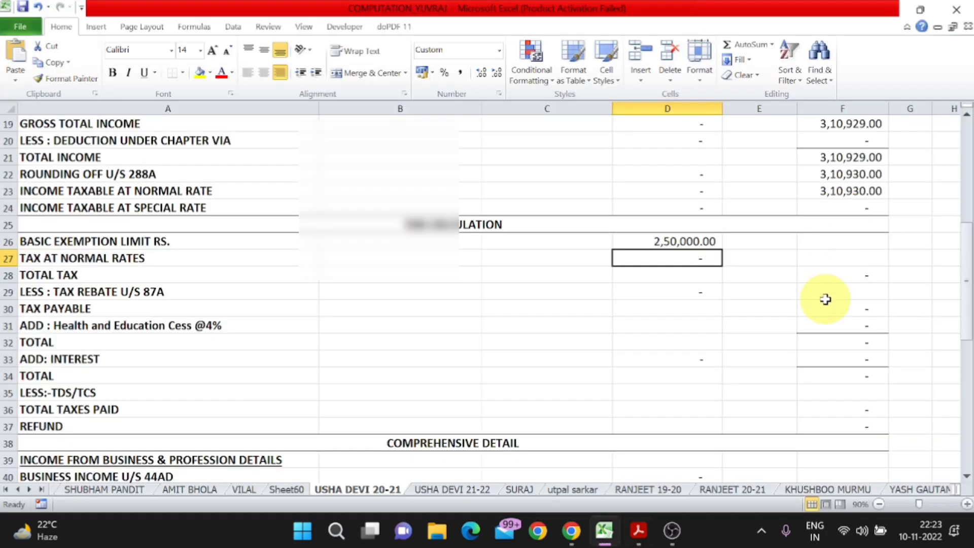
pyautogui.write('1,7')
pyautogui.write('87')
pyautogui.press('Return')
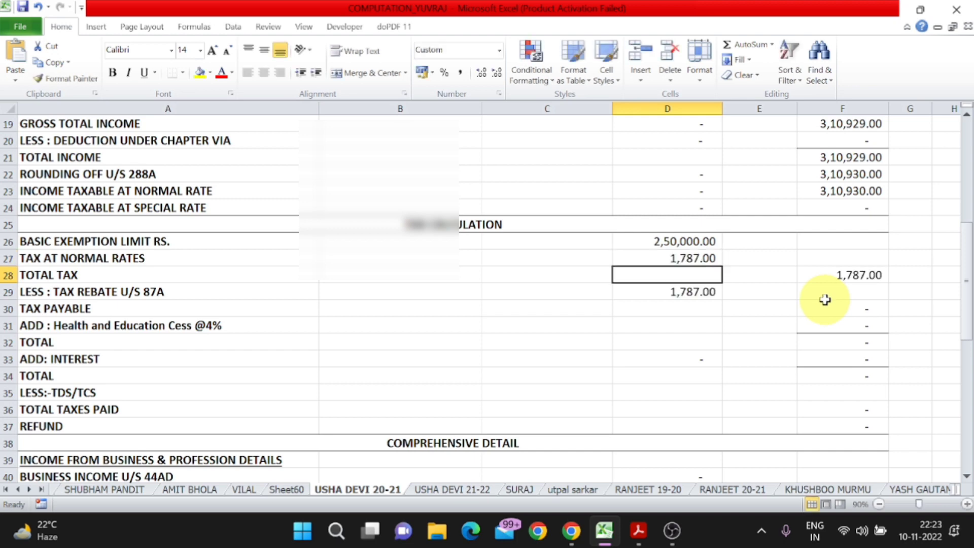
# - Set the tax rebate u/s 87A in D29 to 0
pyautogui.click(149, 286)
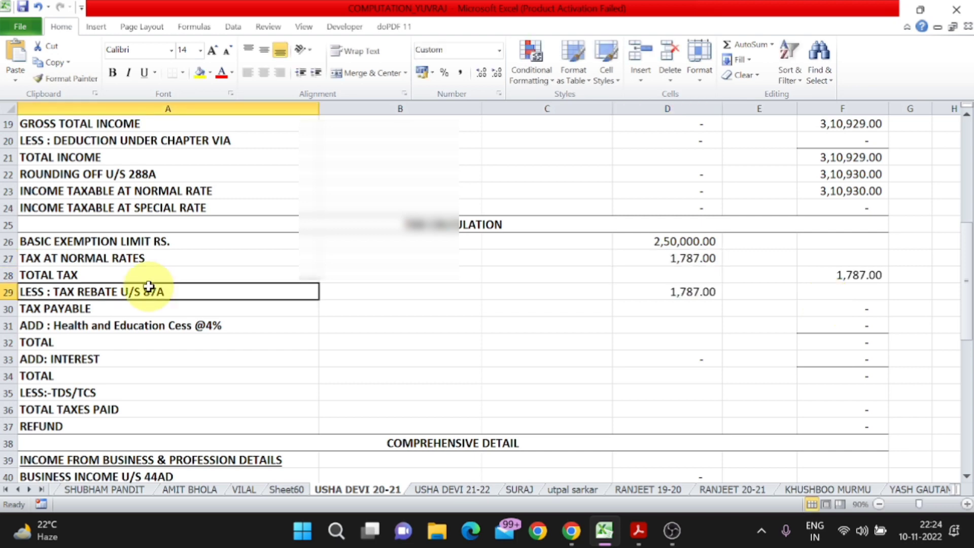
pyautogui.click(677, 292)
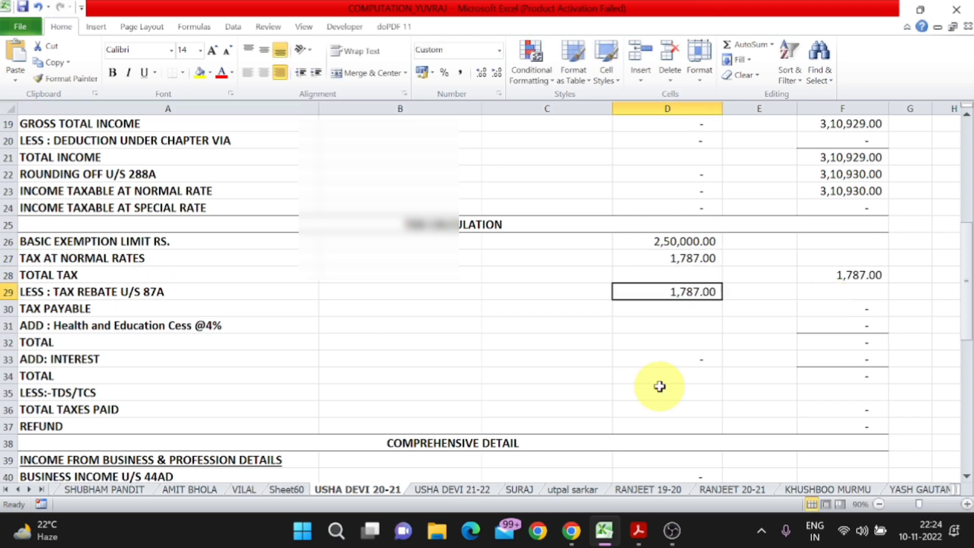
pyautogui.click(87, 392)
pyautogui.press('Right')
pyautogui.press('Right')
pyautogui.press('Right')
pyautogui.press('Right')
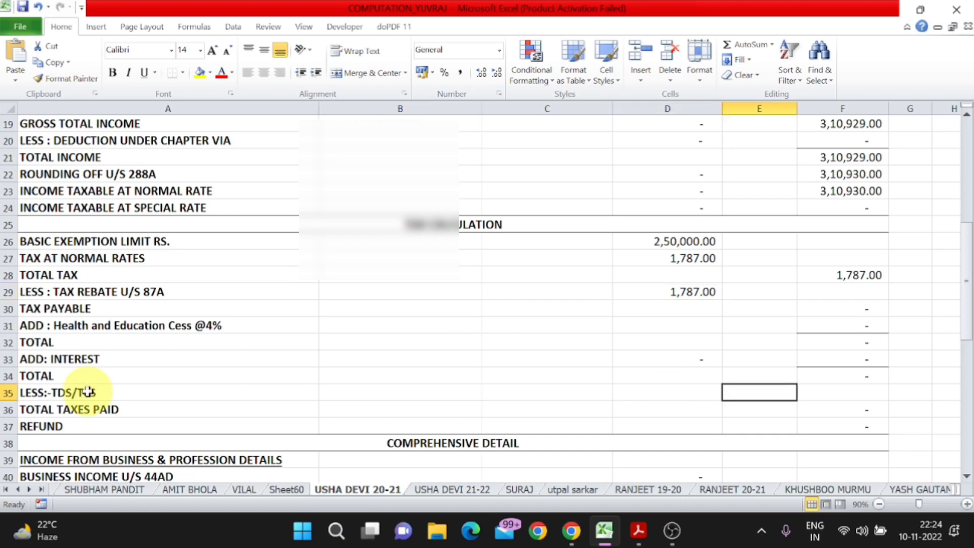
pyautogui.click(128, 302)
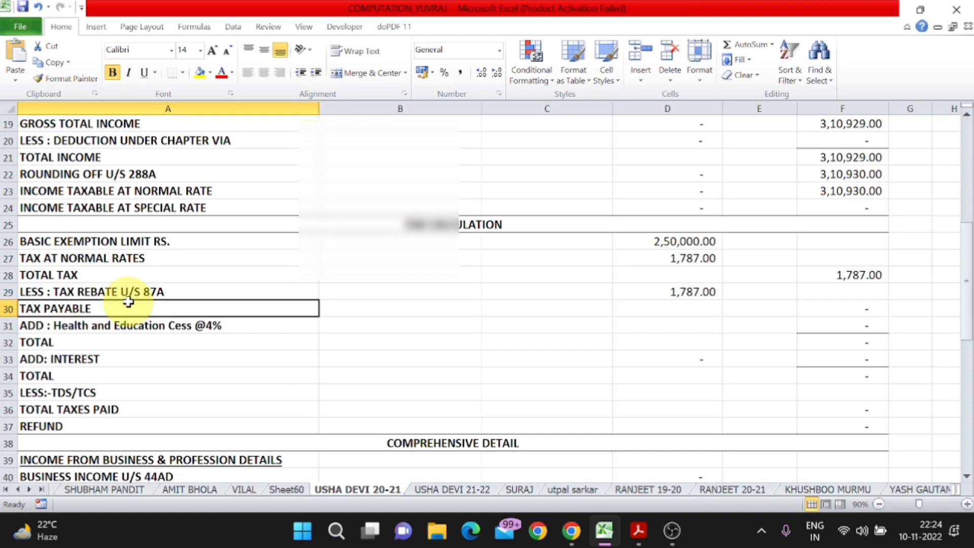
pyautogui.press('Right')
pyautogui.press('Right')
pyautogui.press('Right')
pyautogui.press('Right')
pyautogui.press('Right')
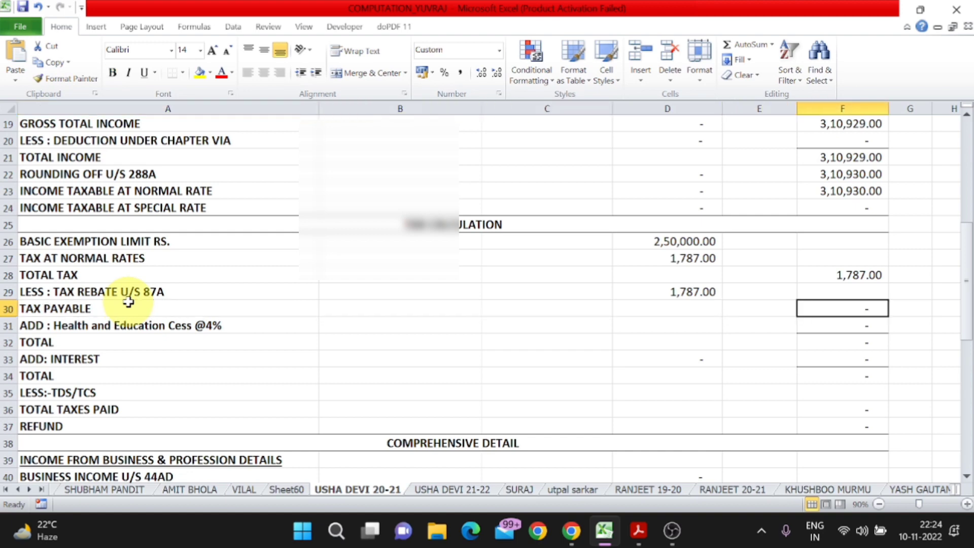
pyautogui.press('Left')
pyautogui.press('Left')
pyautogui.press('Up')
pyautogui.write('0')
pyautogui.press('Return')
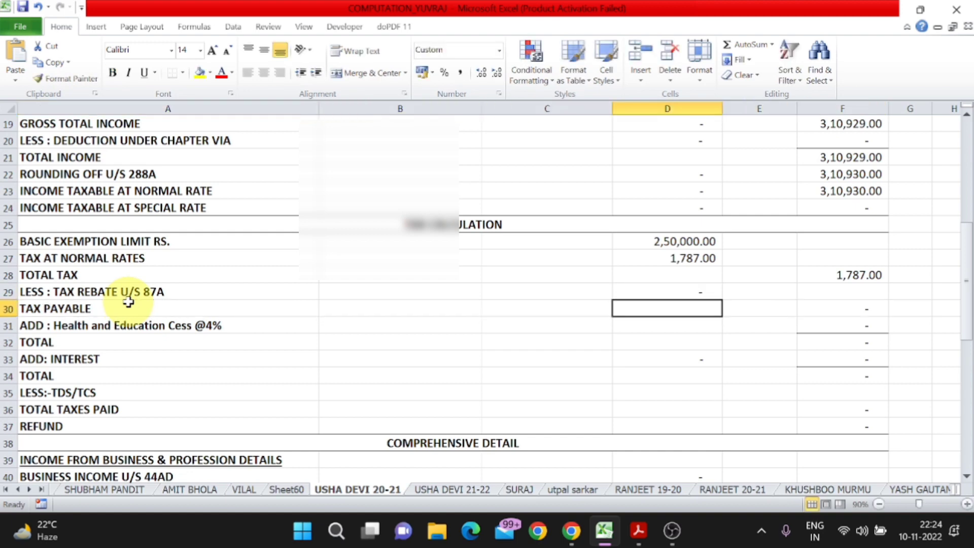
# - Review the cess, total, interest, TDS/TCS and refund rows, then return to the reference PDF
pyautogui.click(250, 320)
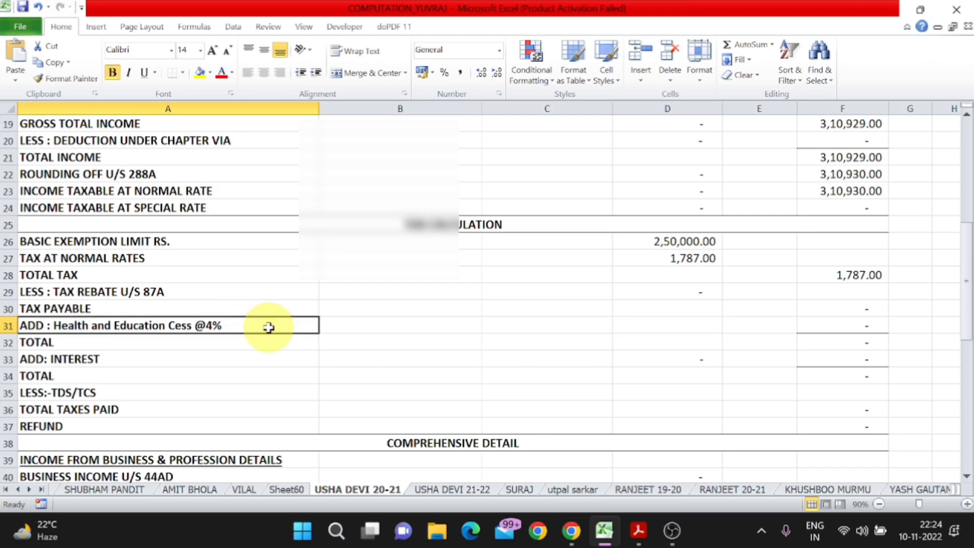
pyautogui.click(98, 343)
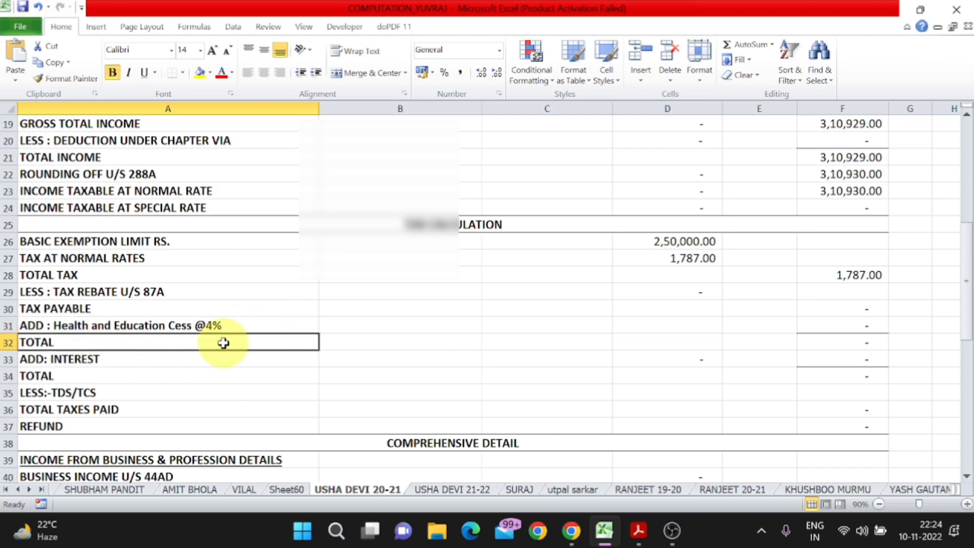
pyautogui.click(177, 358)
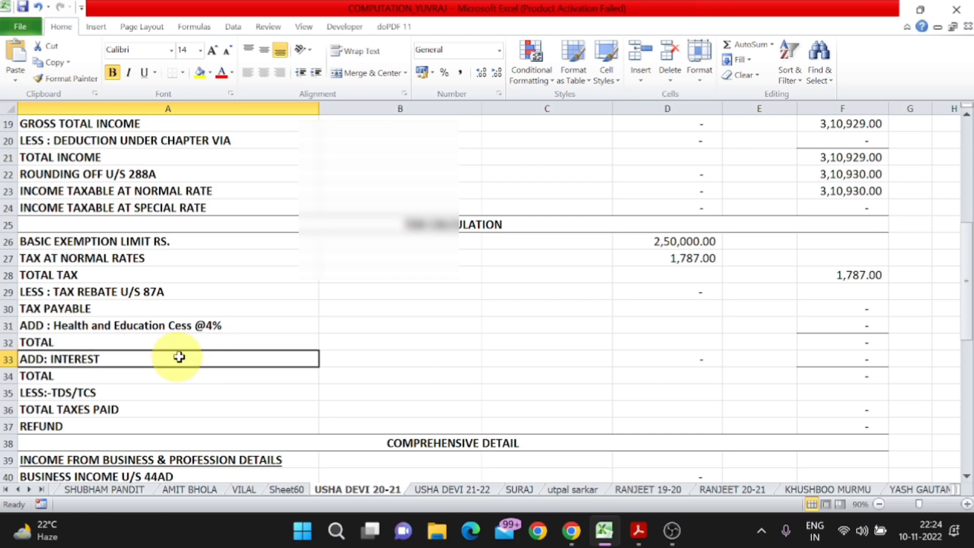
pyautogui.click(83, 390)
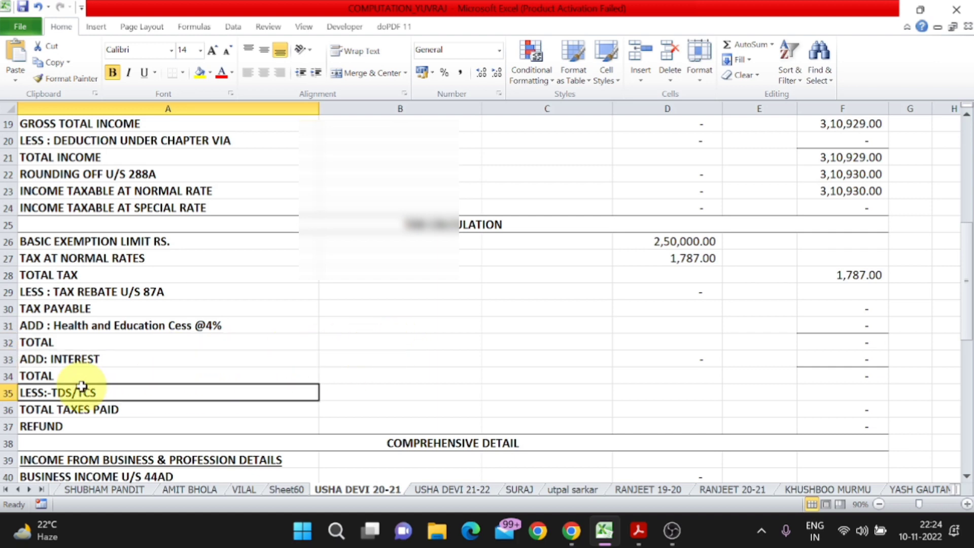
pyautogui.click(97, 374)
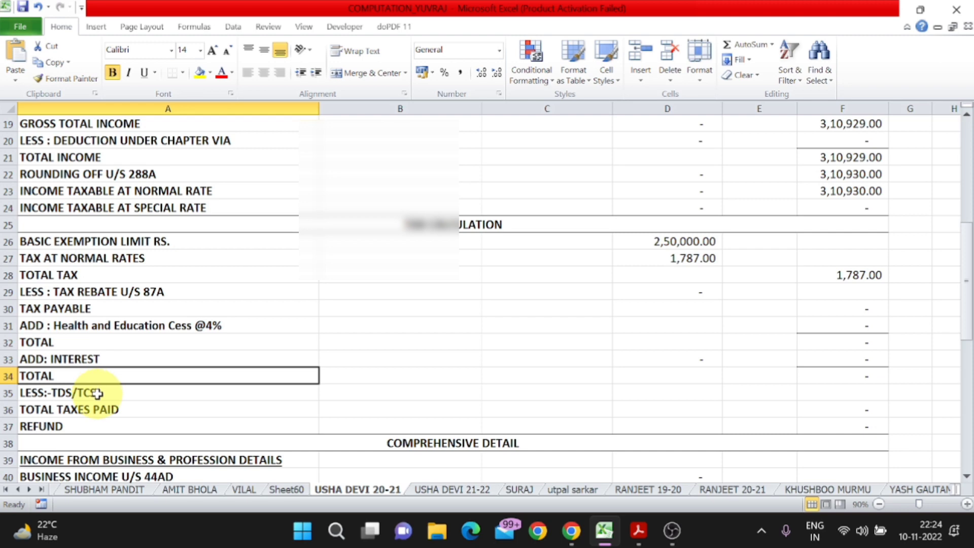
pyautogui.click(123, 392)
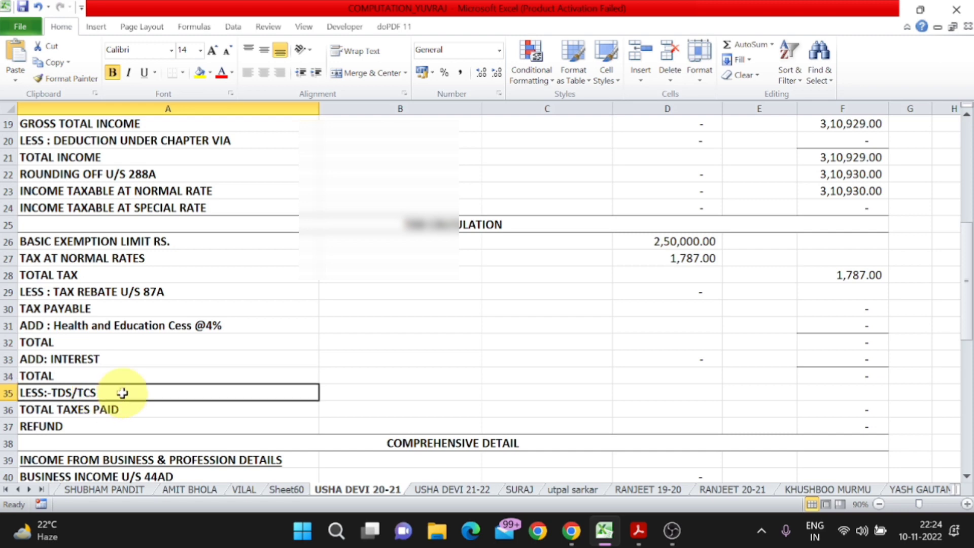
pyautogui.click(126, 426)
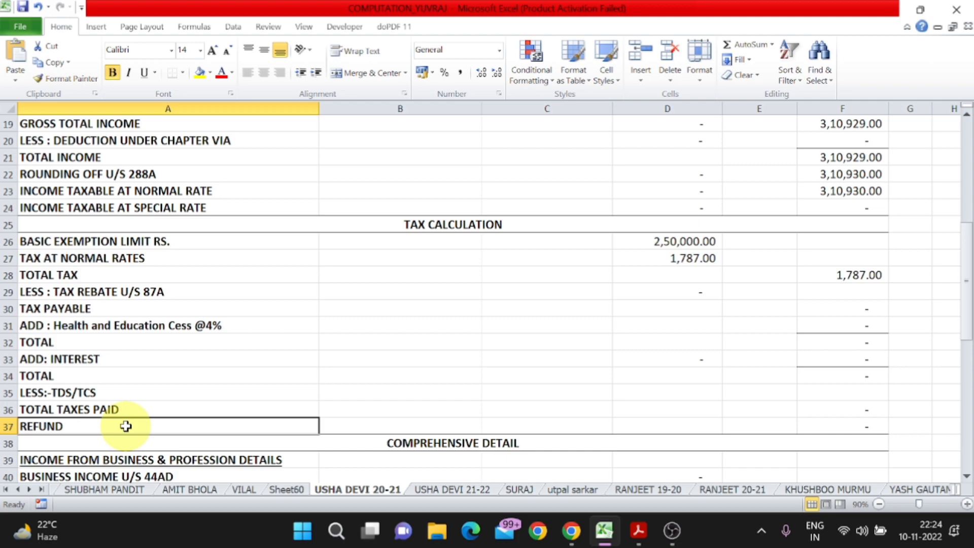
pyautogui.hotkey('alt', 'Tab')
# - Change the business income label to 44ADA and enter 1,50,000 as its amount
pyautogui.scroll(-3, 370, 409)
pyautogui.hotkey('alt', 'Tab')
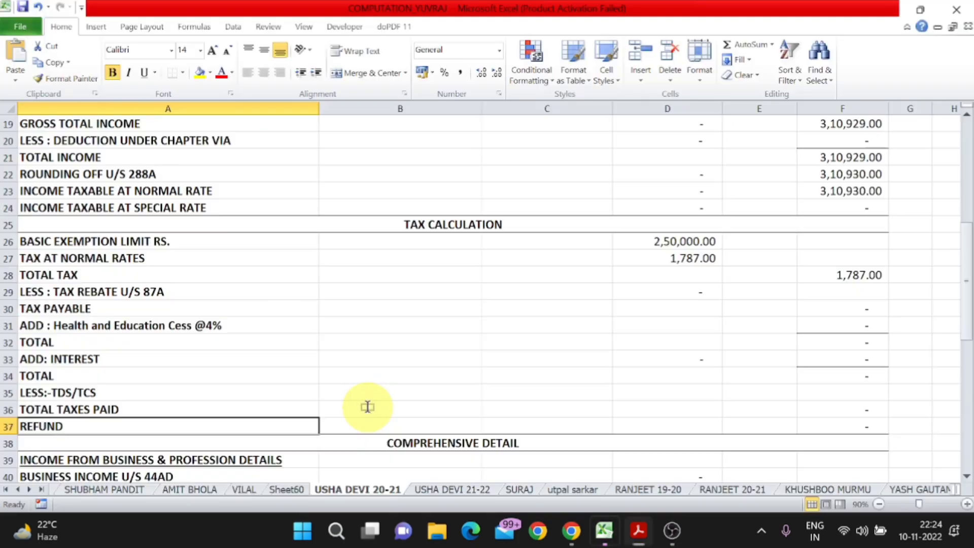
pyautogui.scroll(-4, 368, 406)
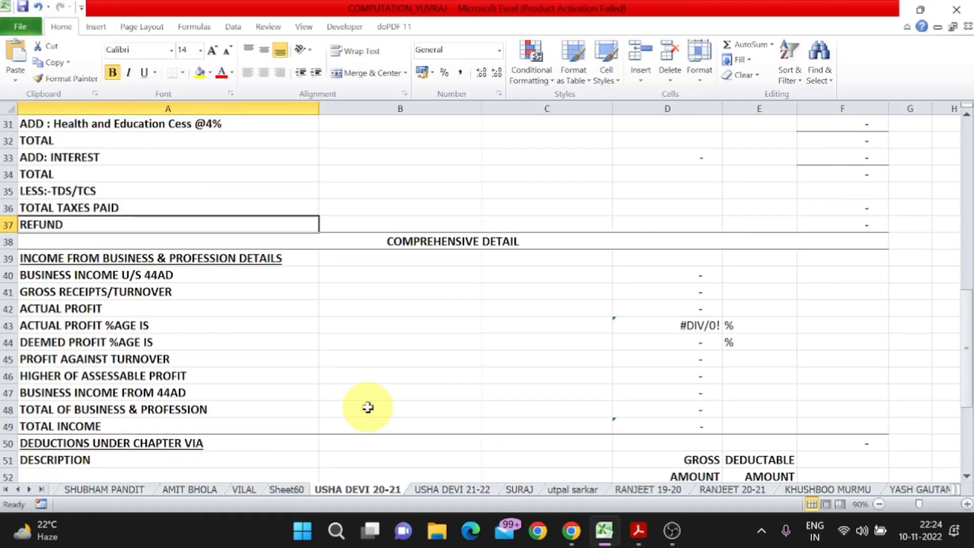
pyautogui.click(139, 275)
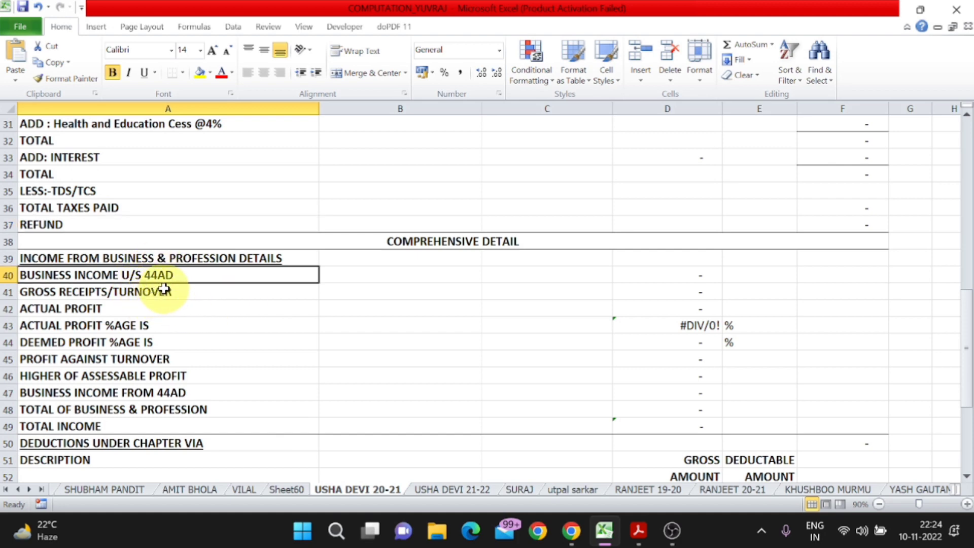
pyautogui.press('F2')
pyautogui.write('A')
pyautogui.press('Return')
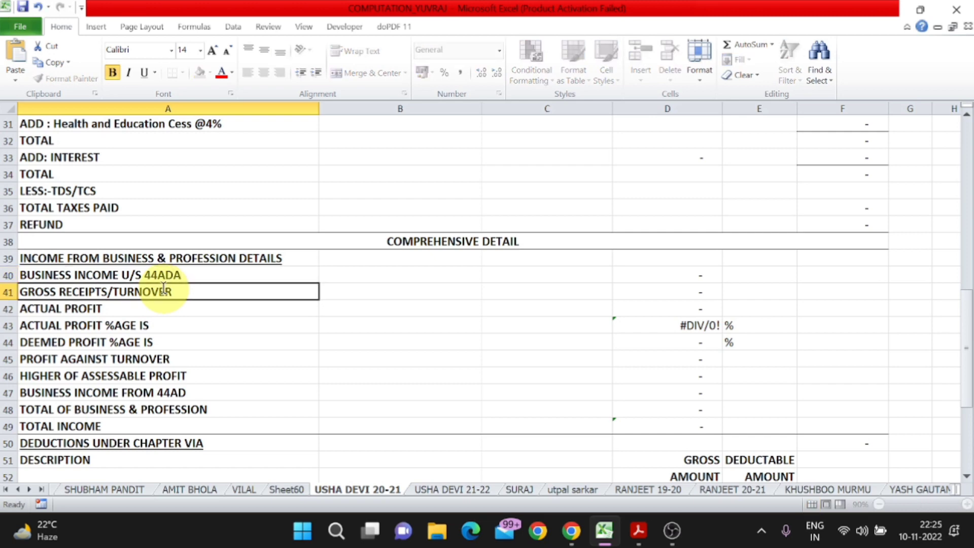
pyautogui.press('Up')
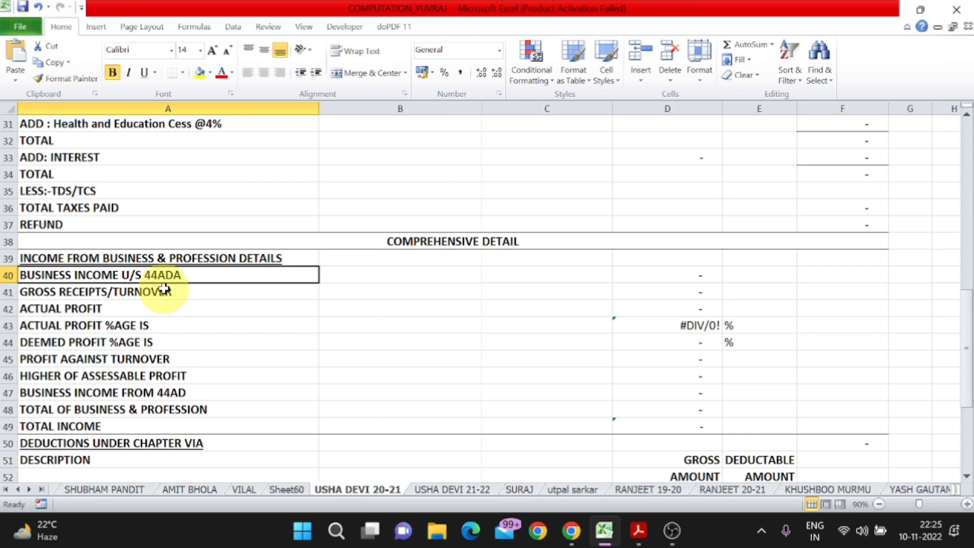
pyautogui.press('Right')
pyautogui.press('Right')
pyautogui.press('Right')
pyautogui.write('150000')
pyautogui.press('Return')
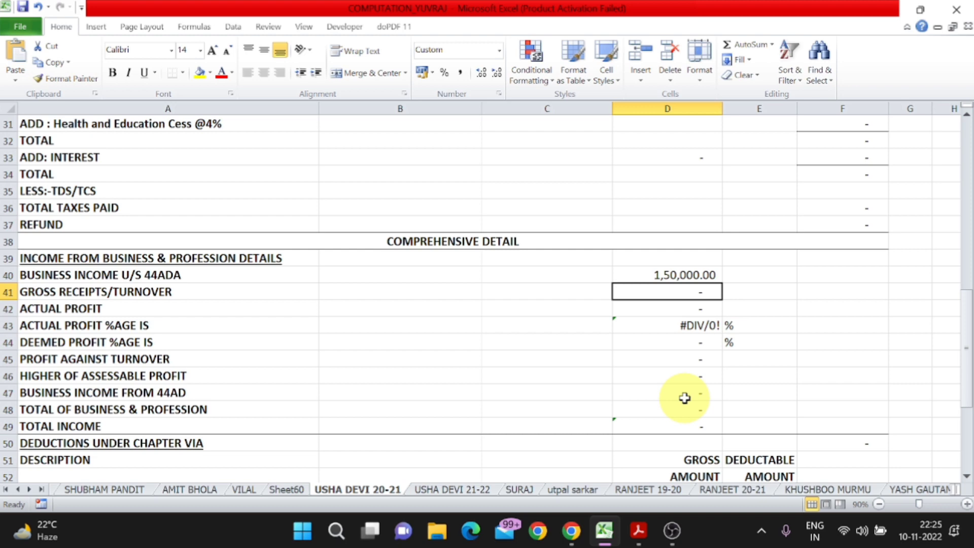
# - Enter gross receipts/turnover of 3,00,000 and actual profit of 1,50,000
pyautogui.click(127, 293)
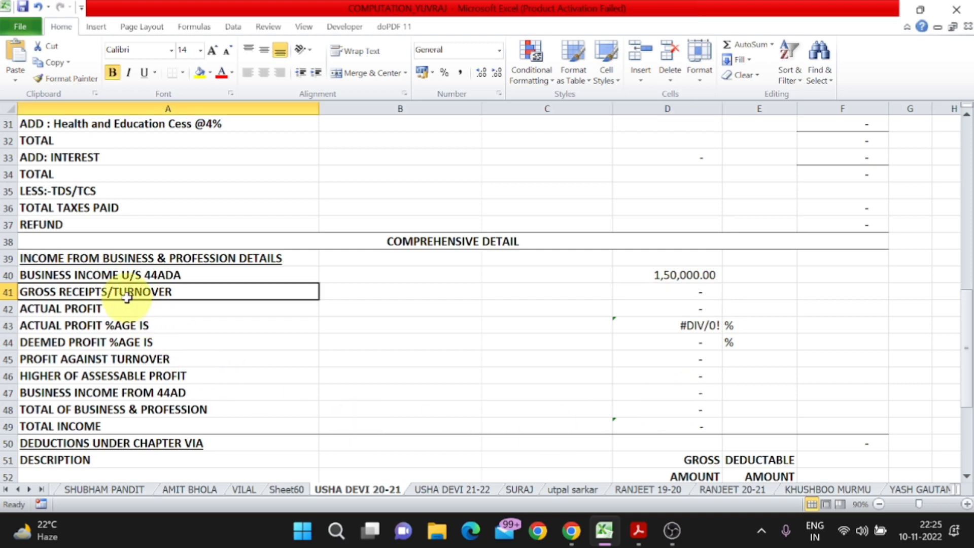
pyautogui.click(688, 296)
pyautogui.write('300000')
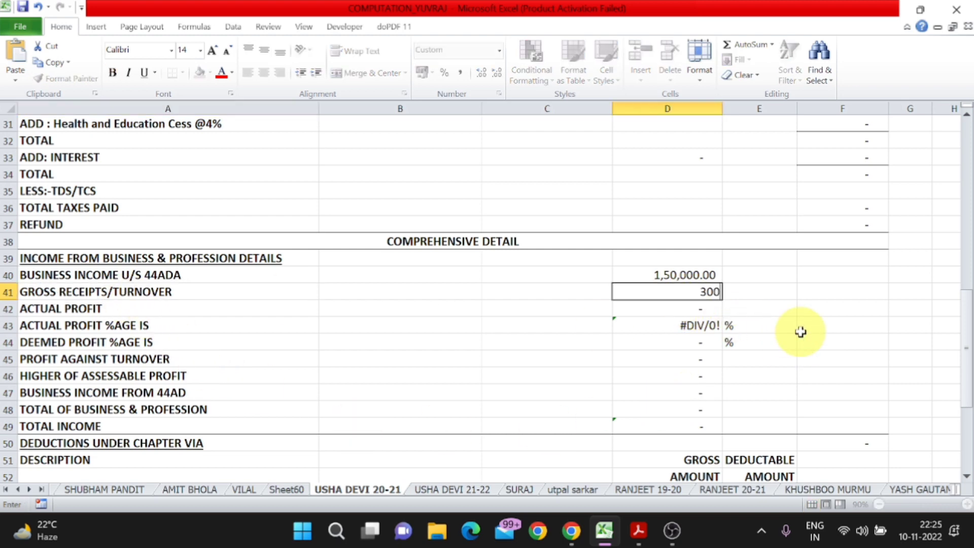
pyautogui.press('Return')
pyautogui.press('Left')
pyautogui.press('Left')
pyautogui.press('Left')
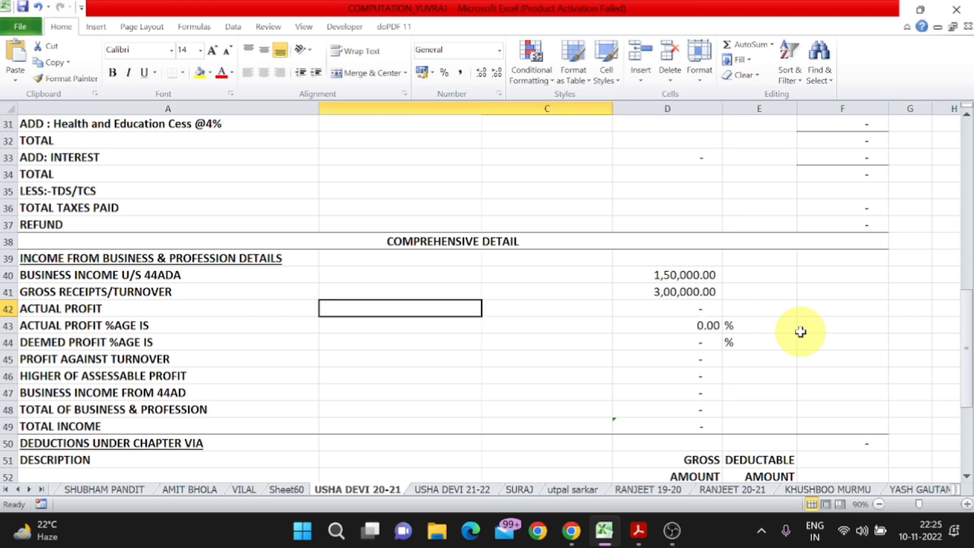
pyautogui.press('Right')
pyautogui.press('Right')
pyautogui.press('Right')
pyautogui.write('150000')
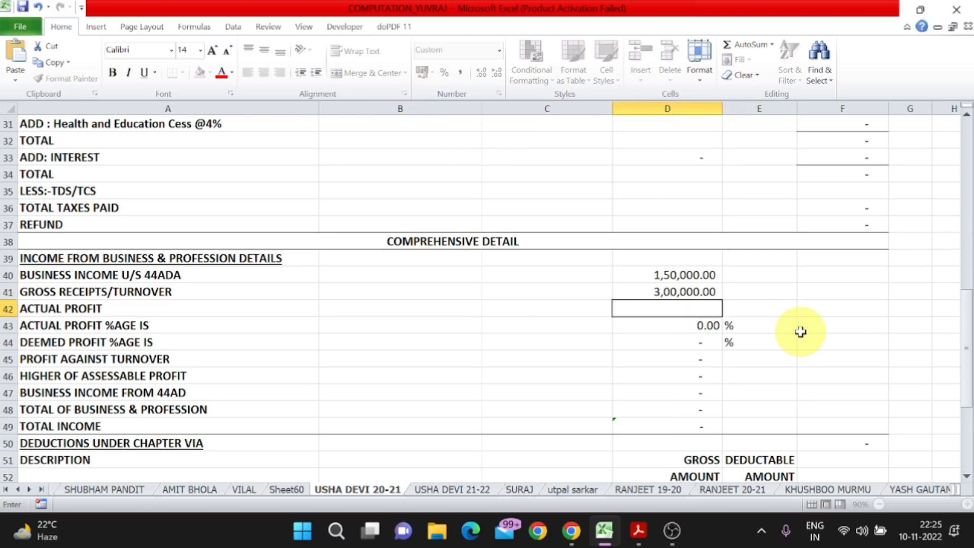
pyautogui.press('Return')
# - Enter a 50% deemed profit and 1,50,000 as profit against turnover
pyautogui.press('Up')
pyautogui.press('Down')
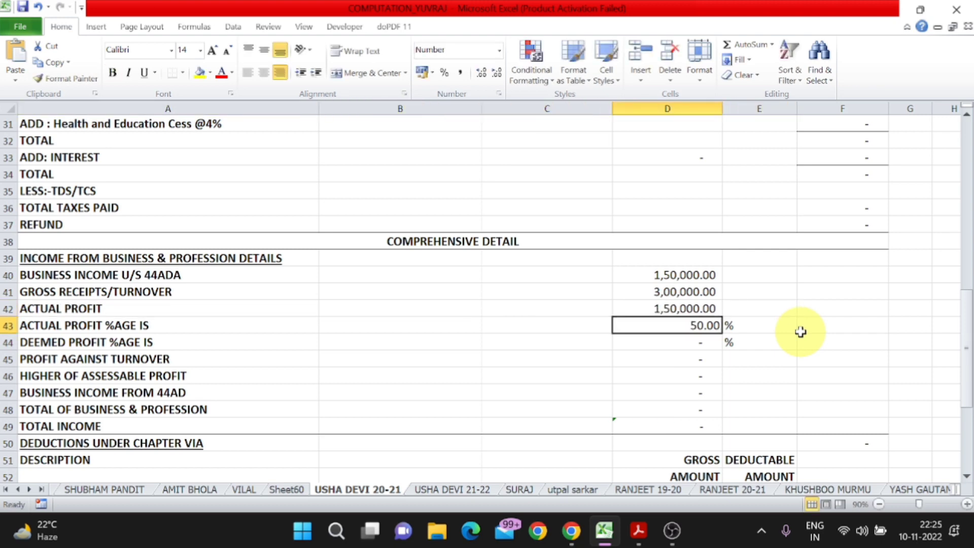
pyautogui.press('F2')
pyautogui.press('Return')
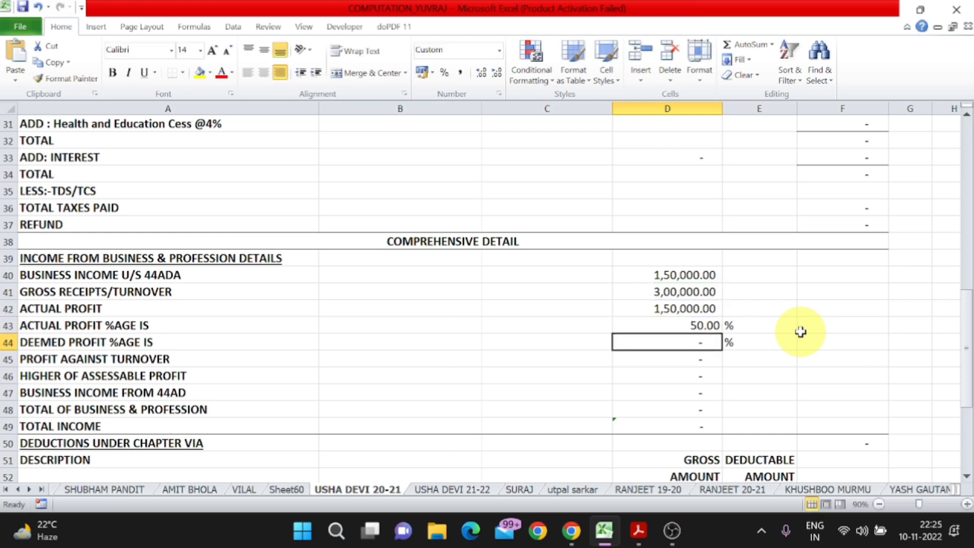
pyautogui.write('50')
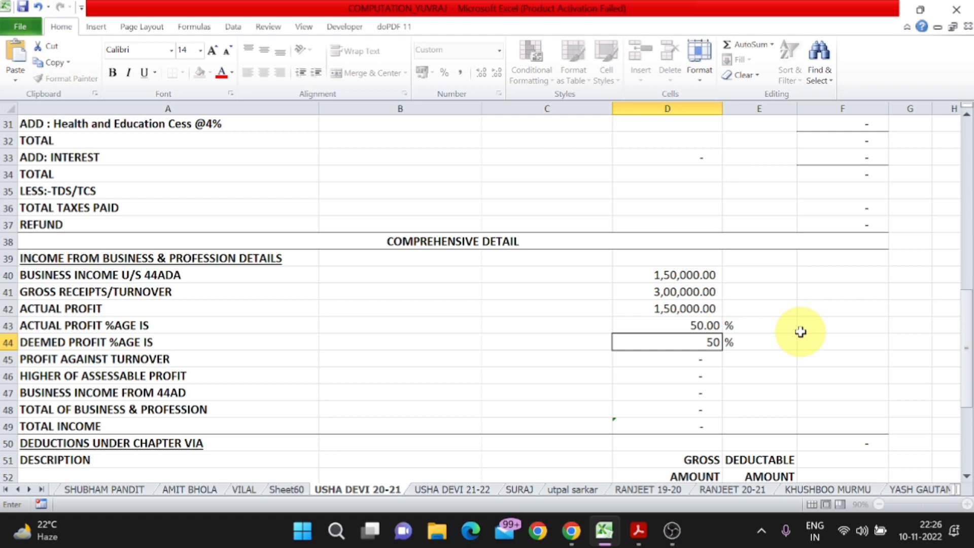
pyautogui.press('Return')
pyautogui.write('150000')
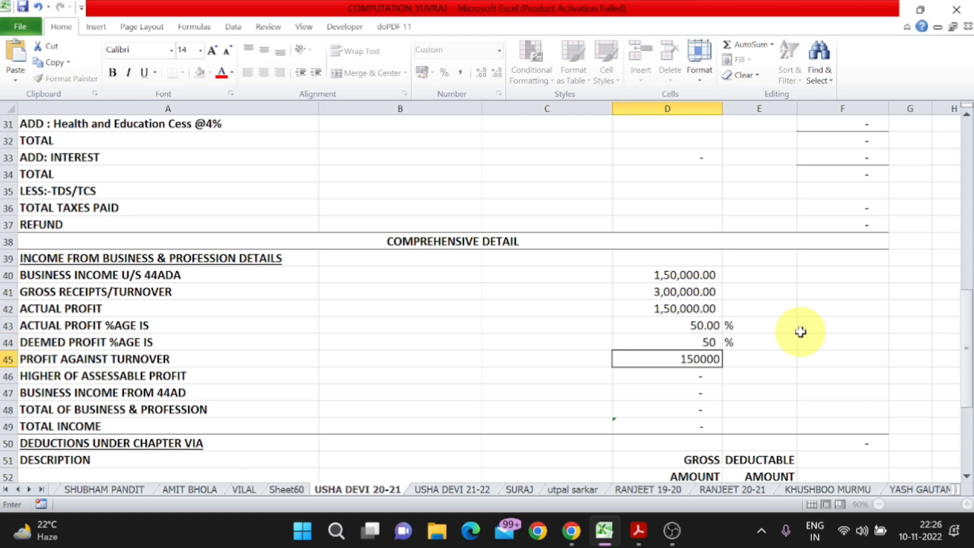
pyautogui.press('Return')
# - Copy the 1,50,000 profit figure into the amount cells of rows 46 to 49
pyautogui.press('Up')
pyautogui.hotkey('ctrl', 'c')
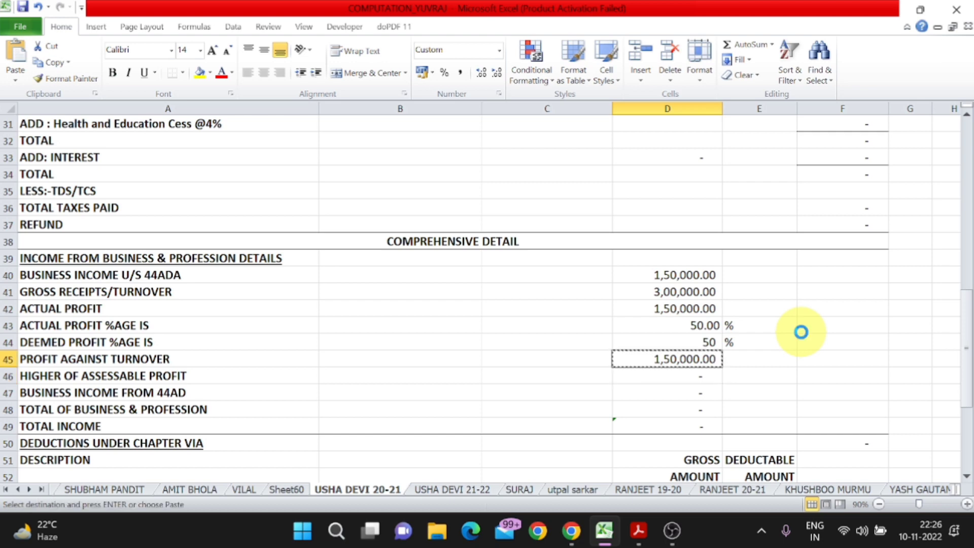
pyautogui.press('Down')
pyautogui.hotkey('shift', 'Down')
pyautogui.hotkey('shift', 'Down')
pyautogui.hotkey('shift', 'Down')
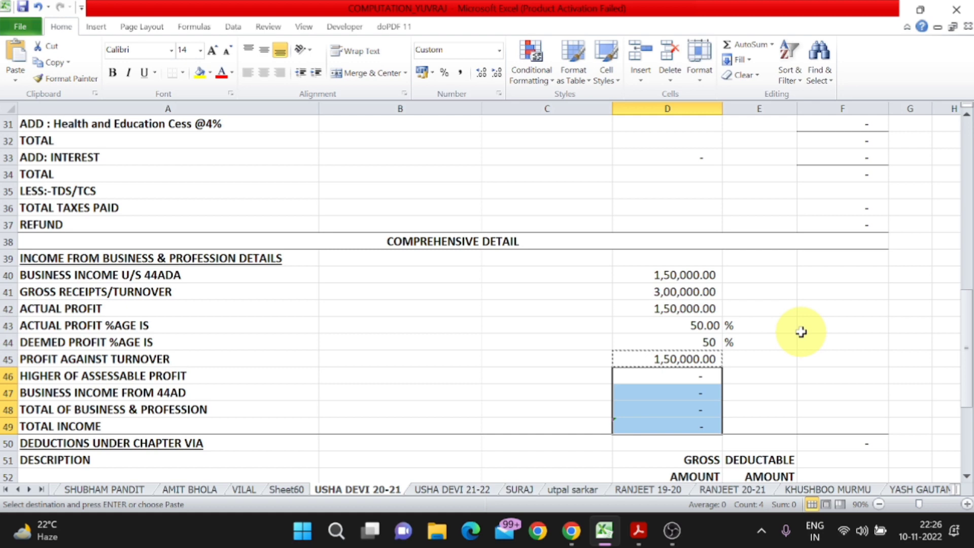
pyautogui.press('Return')
pyautogui.scroll(-5, 800, 332)
pyautogui.click(286, 248)
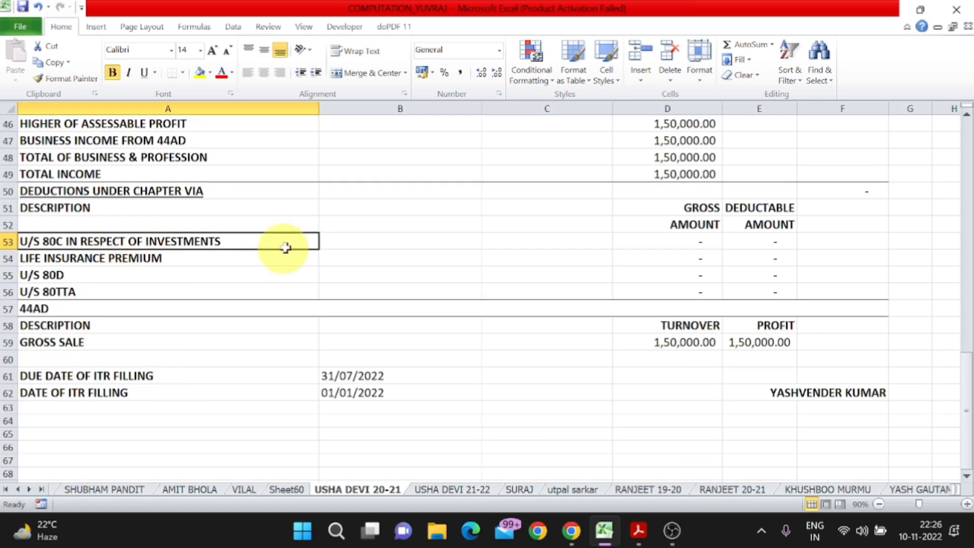
# - Enter a life insurance premium of 22,704 in D54 under the deductions
pyautogui.press('Up')
pyautogui.press('Up')
pyautogui.press('Up')
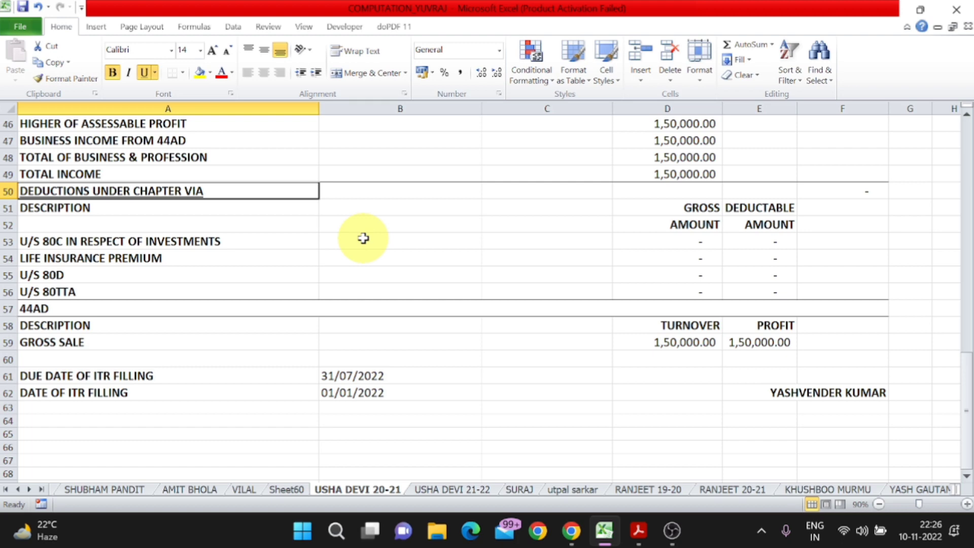
pyautogui.click(175, 241)
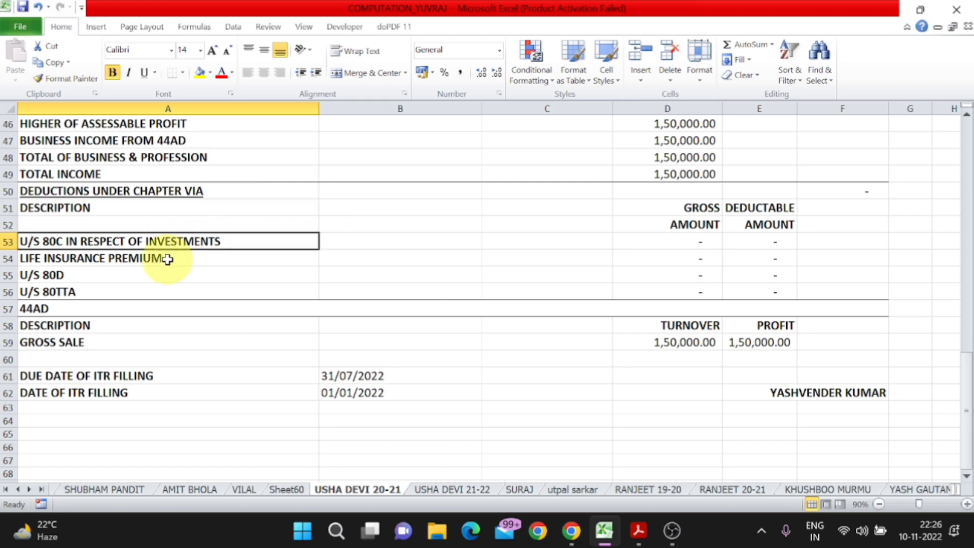
pyautogui.click(163, 259)
pyautogui.click(160, 277)
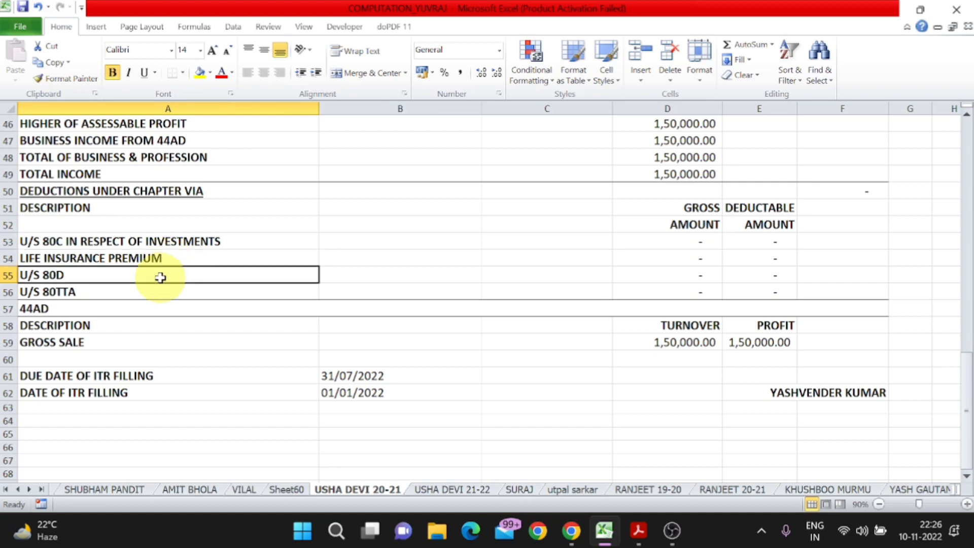
pyautogui.click(196, 298)
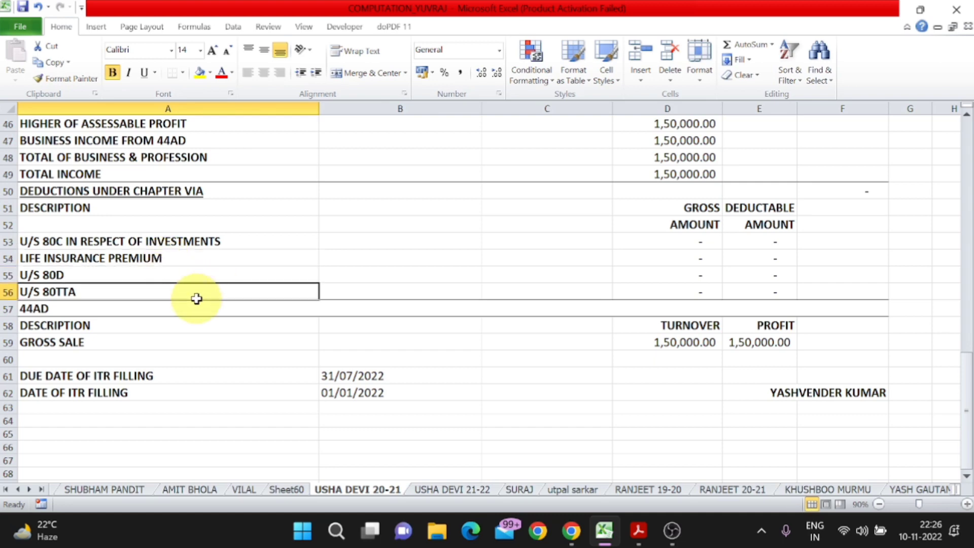
pyautogui.press('Up')
pyautogui.press('Up')
pyautogui.press('Right')
pyautogui.press('Right')
pyautogui.press('Right')
pyautogui.write('22704')
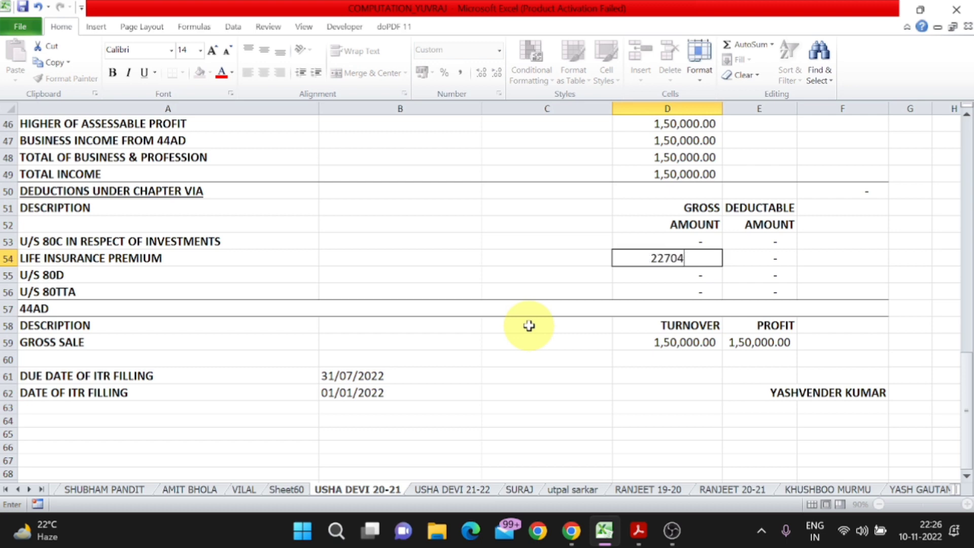
pyautogui.press('Return')
# - Enter a U/S 80TTA deduction of 2,500 in D56
pyautogui.press('Left')
pyautogui.press('Left')
pyautogui.press('Left')
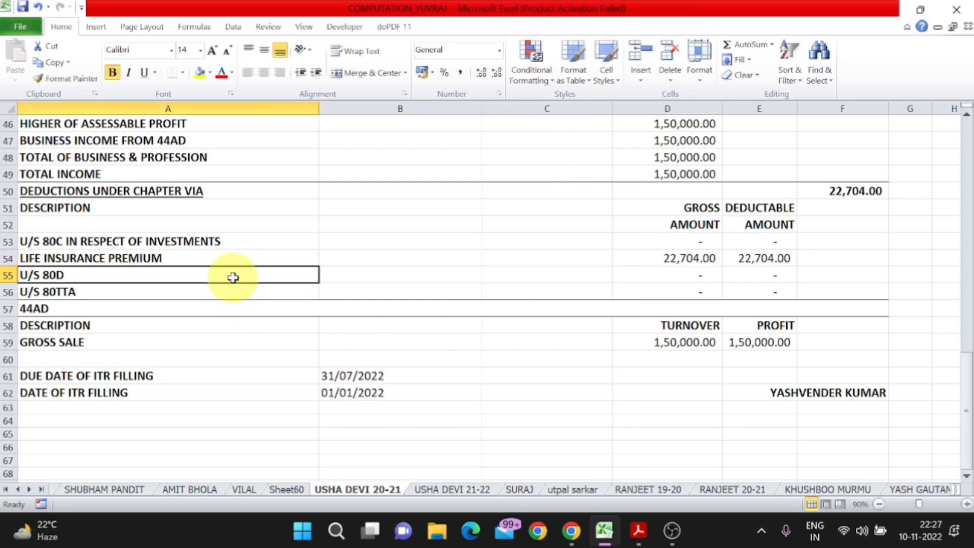
pyautogui.press('Right')
pyautogui.press('Right')
pyautogui.press('Right')
pyautogui.press('Down')
pyautogui.write('2,500.0')
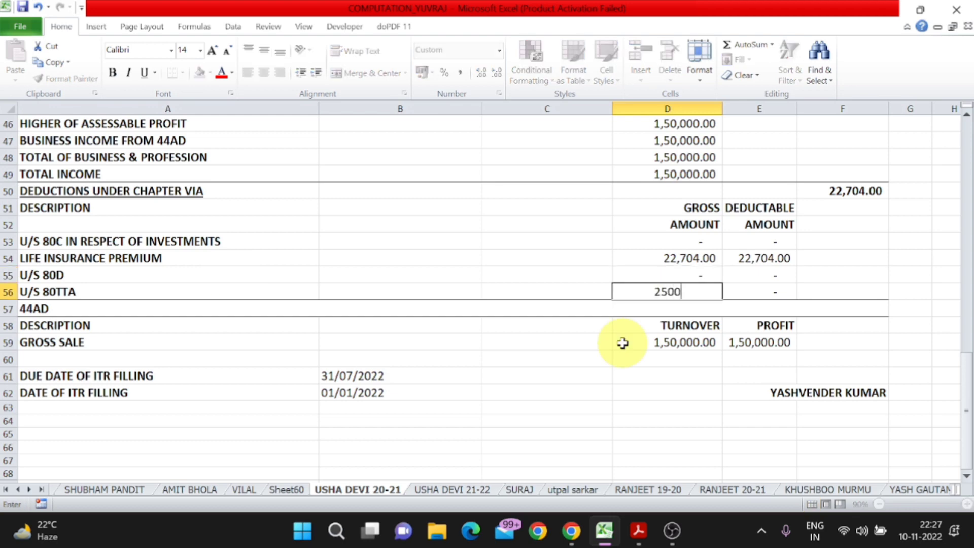
pyautogui.press('BackSpace')
pyautogui.press('Return')
# - Check Chapter VIA deductions of 25,204, total income of 2,85,725 and the 3,00,000 turnover
pyautogui.scroll(4, 623, 343)
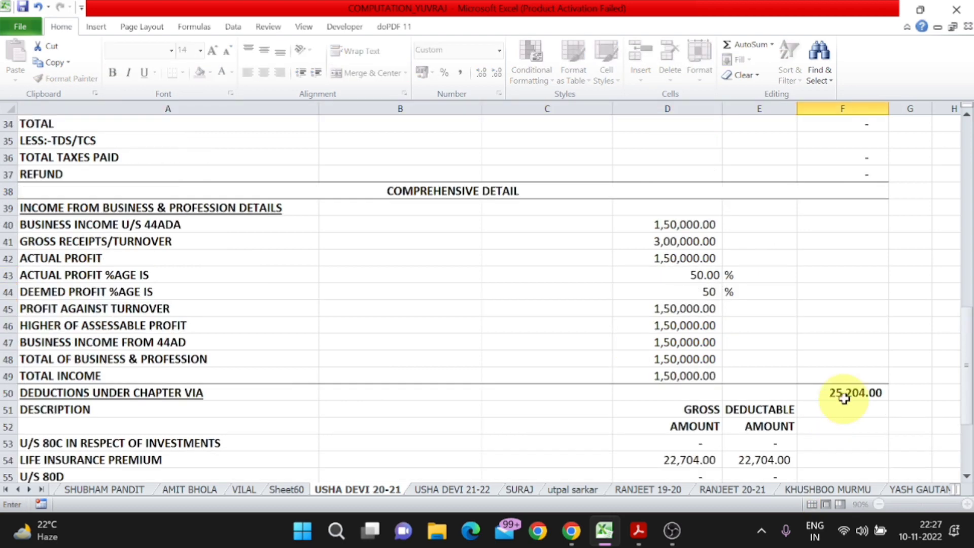
pyautogui.click(844, 393)
pyautogui.press('Up')
pyautogui.press('Up')
pyautogui.press('Up')
pyautogui.press('Up')
pyautogui.press('Up')
pyautogui.press('Up')
pyautogui.press('Up')
pyautogui.press('Up')
pyautogui.press('Up')
pyautogui.press('Up')
pyautogui.press('Up')
pyautogui.press('Up')
pyautogui.press('Up')
pyautogui.press('Up')
pyautogui.press('Up')
pyautogui.press('Up')
pyautogui.press('Up')
pyautogui.press('Up')
pyautogui.press('Up')
pyautogui.press('Up')
pyautogui.press('Up')
pyautogui.press('Up')
pyautogui.press('Down')
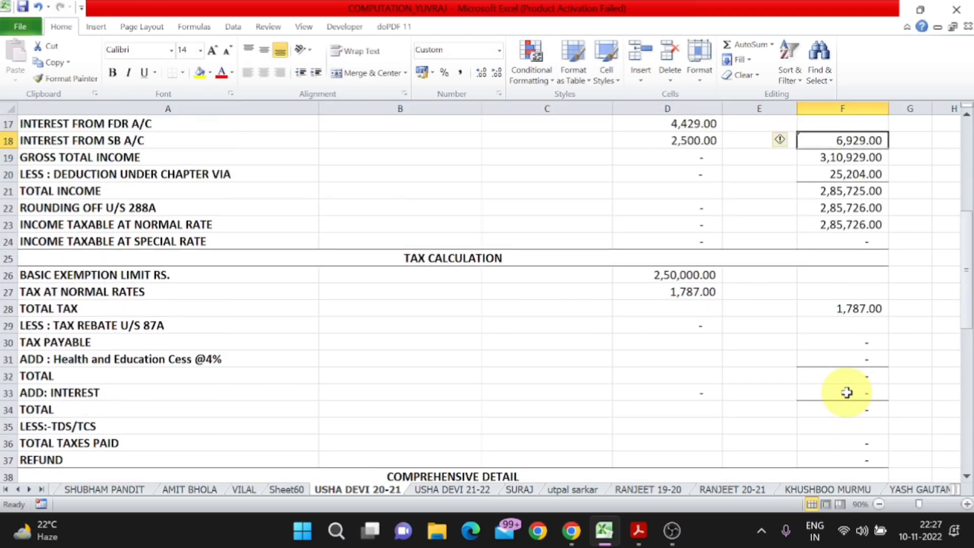
pyautogui.press('Down')
pyautogui.press('Up')
pyautogui.press('Down')
pyautogui.press('Down')
pyautogui.press('Down')
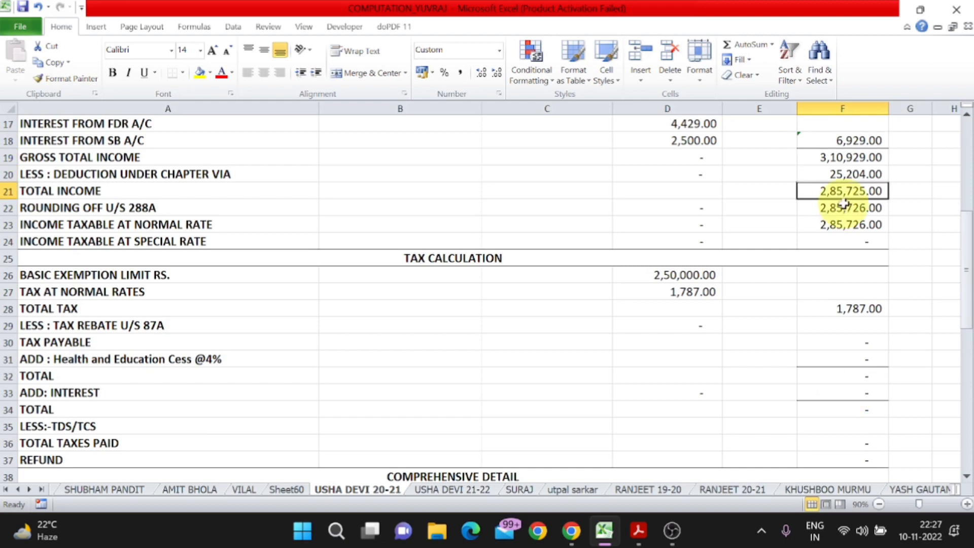
pyautogui.scroll(-12, 843, 203)
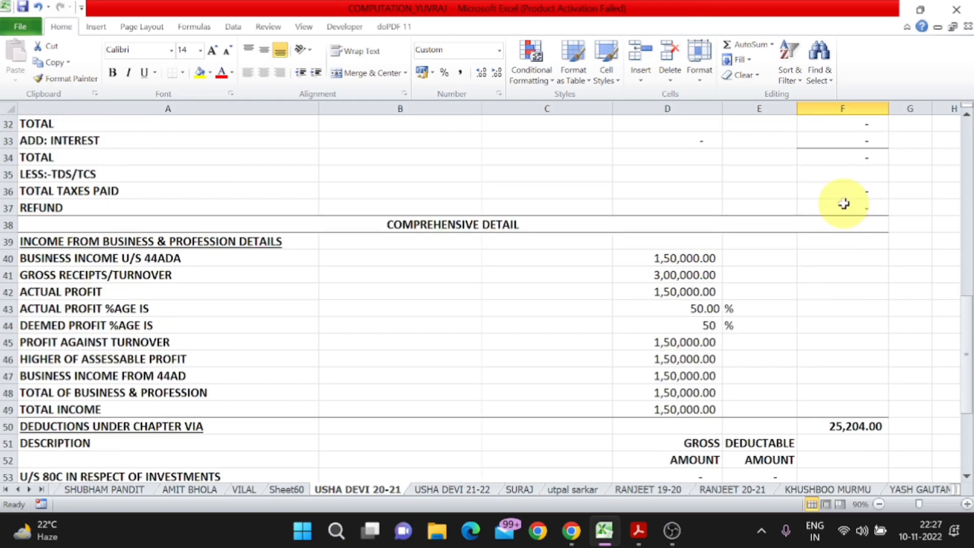
pyautogui.scroll(10, 691, 335)
pyautogui.click(691, 335)
pyautogui.scroll(-4, 691, 334)
pyautogui.scroll(-3, 692, 335)
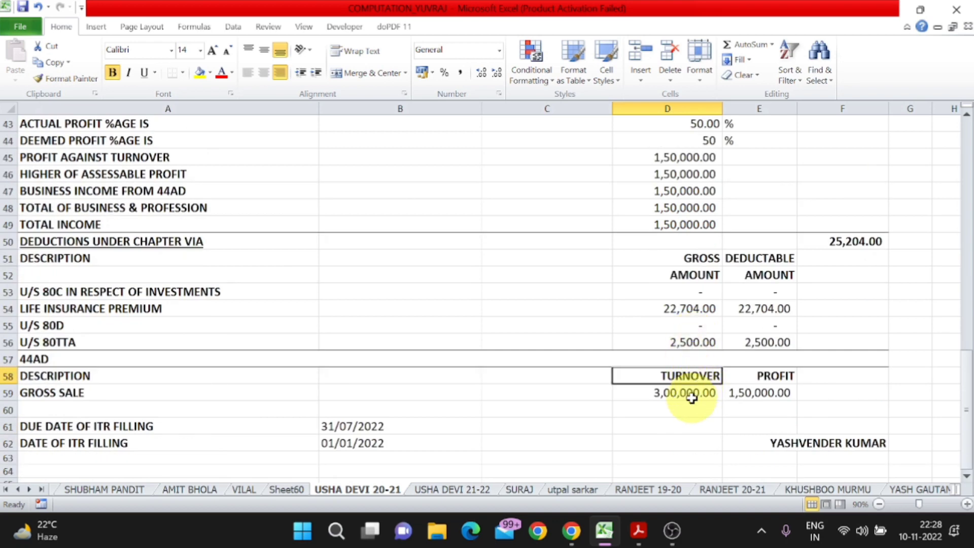
# - Enter 26/07/2022 as the date of ITR filling, against the 31/07/2022 due date
pyautogui.click(775, 376)
pyautogui.click(771, 393)
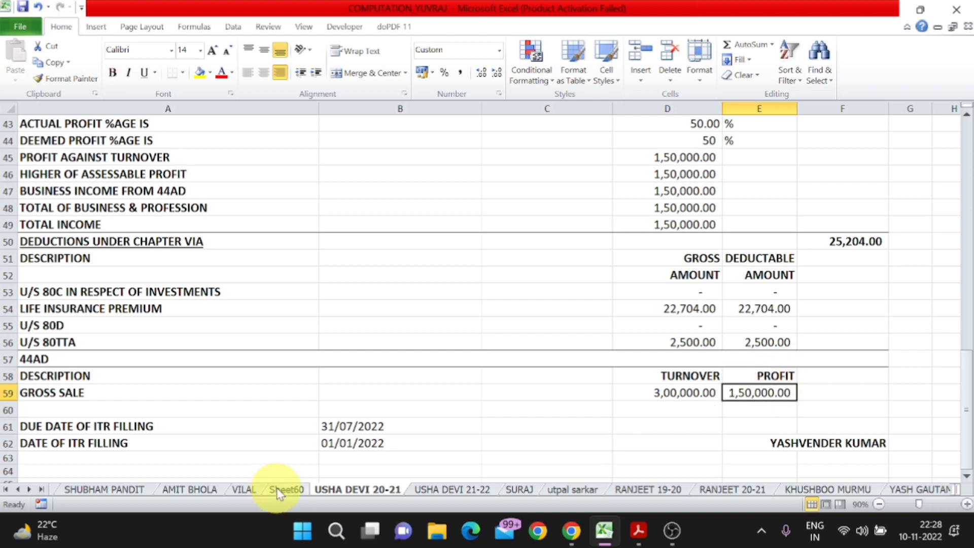
pyautogui.click(97, 427)
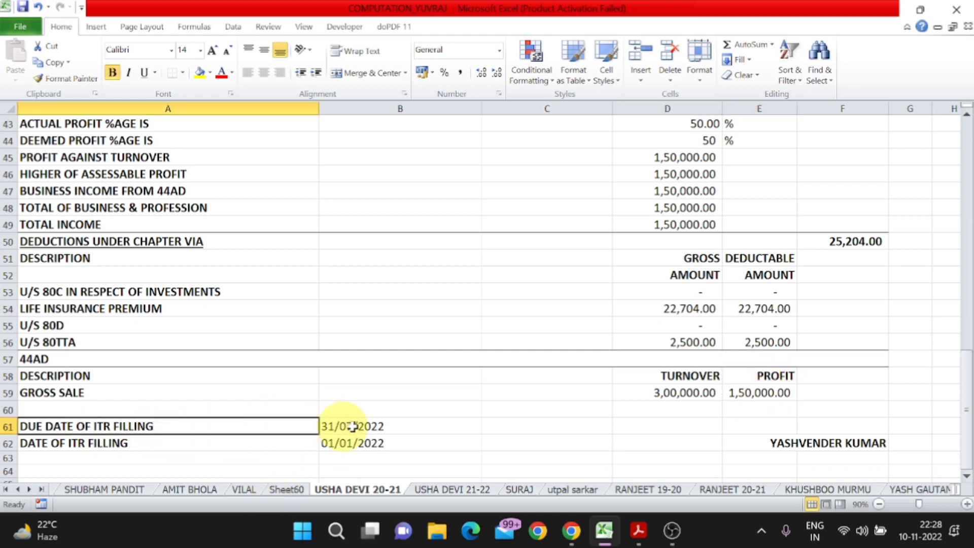
pyautogui.click(352, 427)
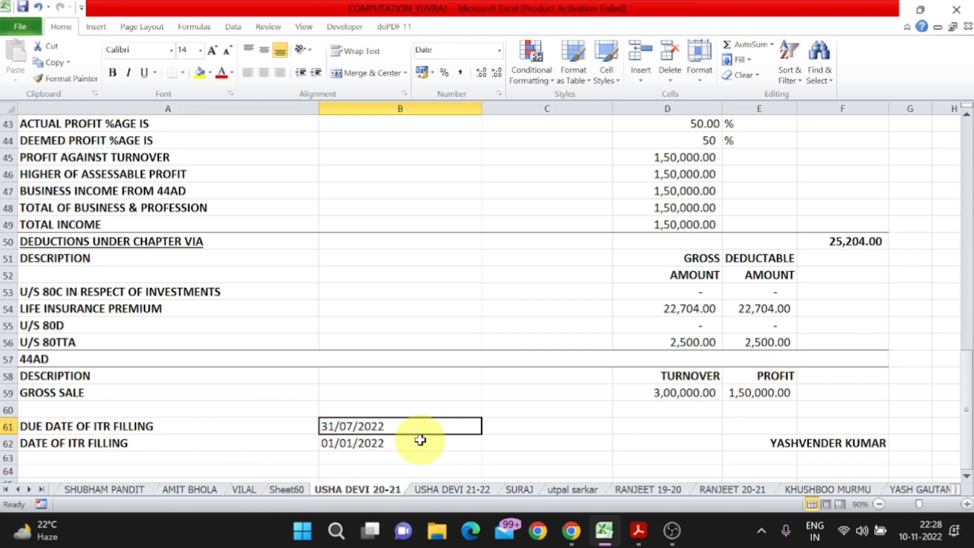
pyautogui.click(366, 450)
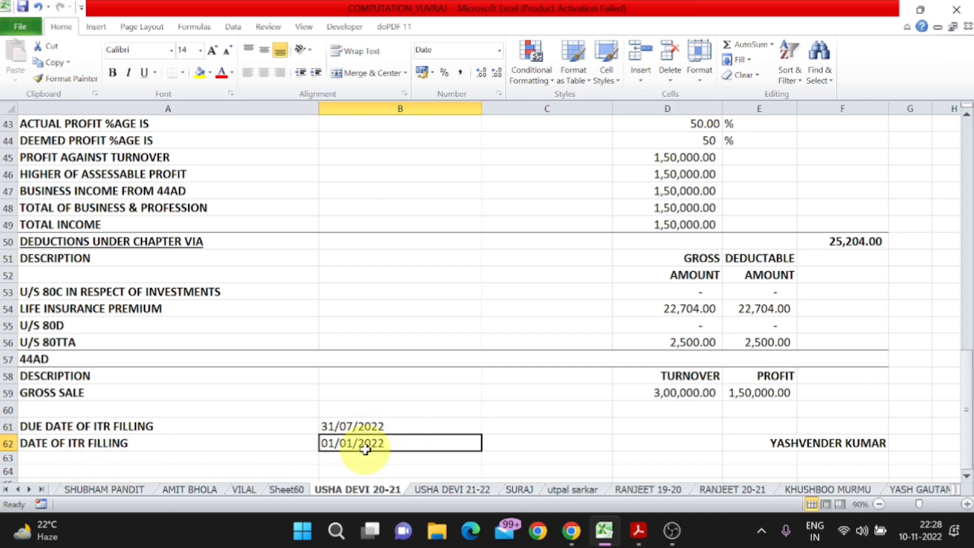
pyautogui.hotkey('alt', 'Tab')
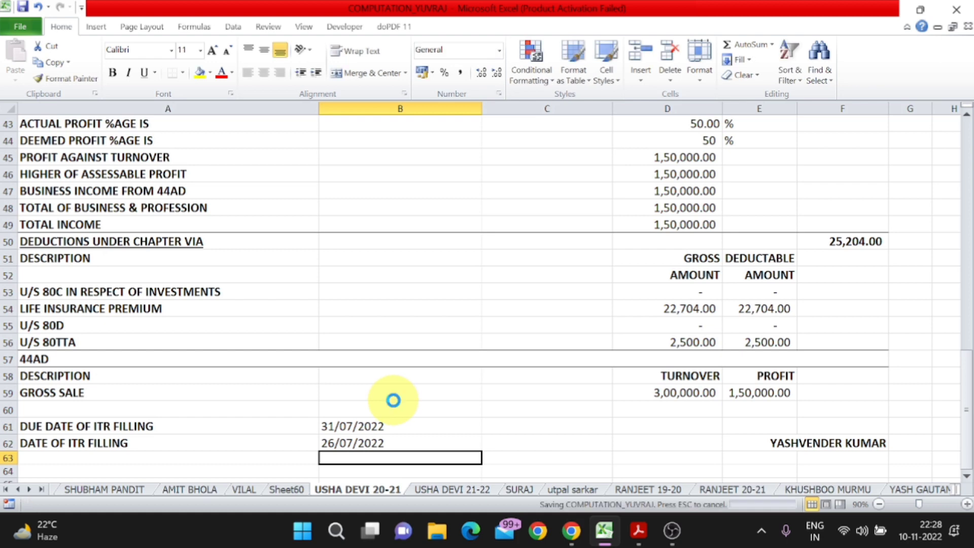
pyautogui.scroll(6, 393, 400)
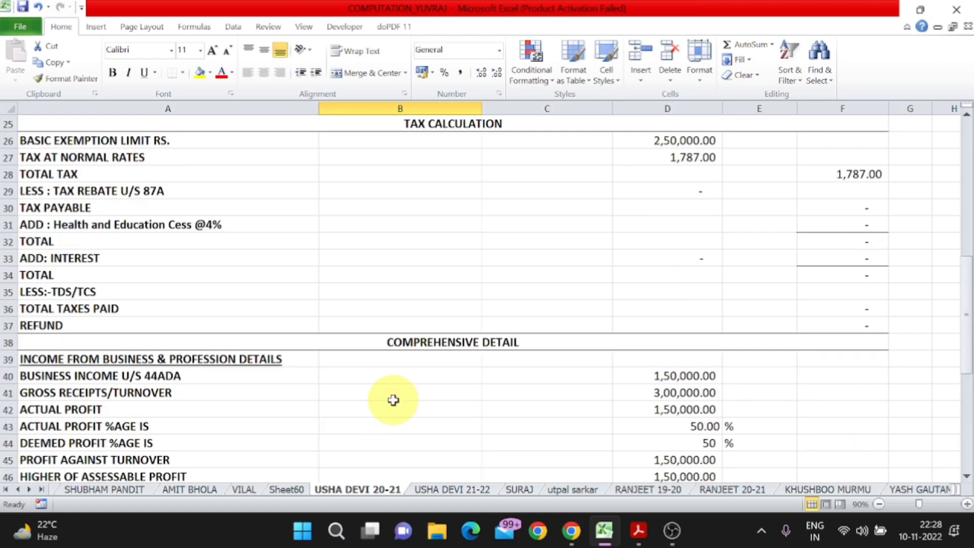
# - Print the selected computation table to the doPDF 11 printer using Print Selection
pyautogui.moveTo(168, 137); pyautogui.dragTo(749, 450)
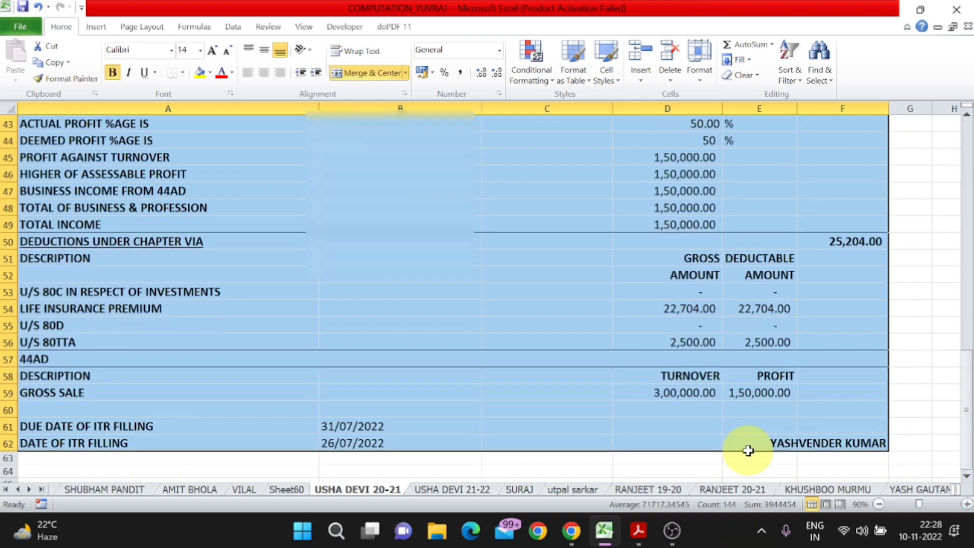
pyautogui.hotkey('ctrl', 'p')
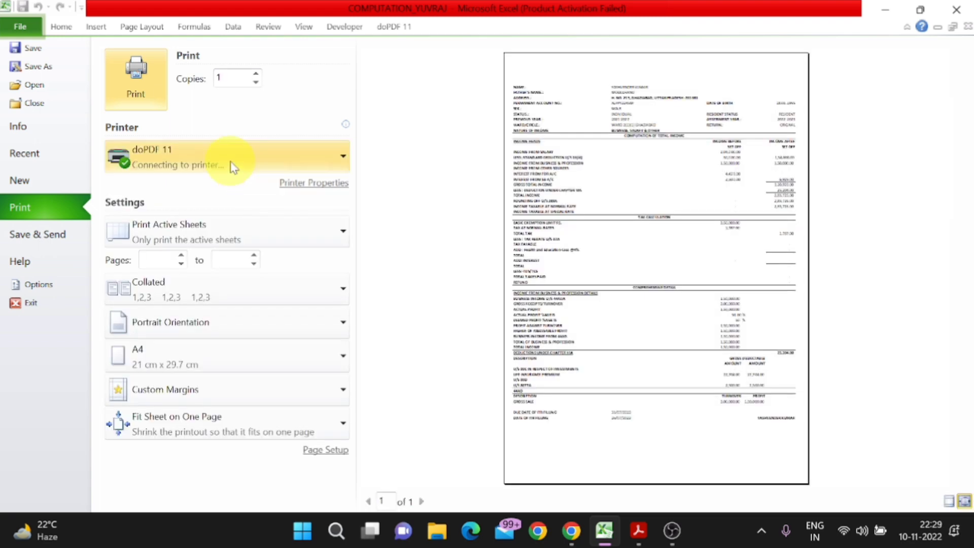
pyautogui.click(233, 167)
pyautogui.click(226, 198)
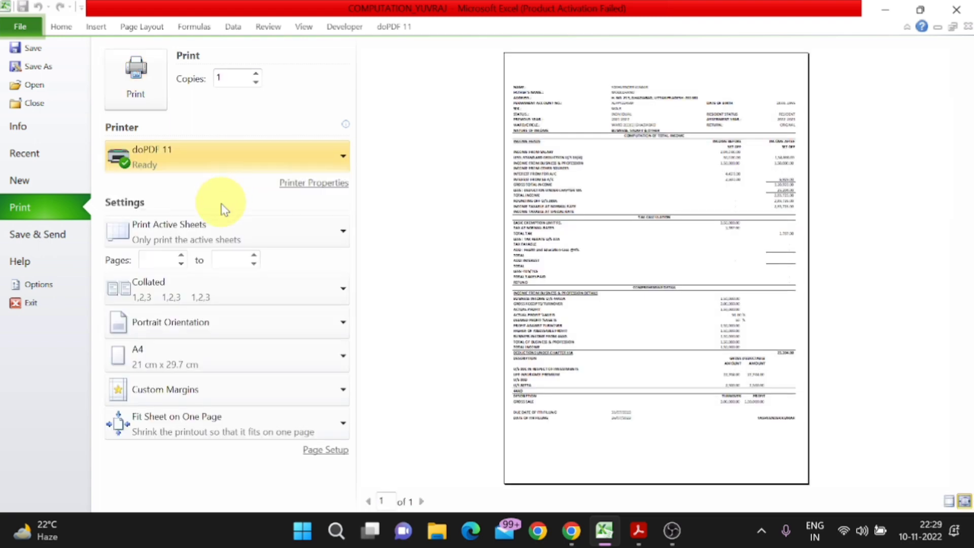
pyautogui.click(223, 239)
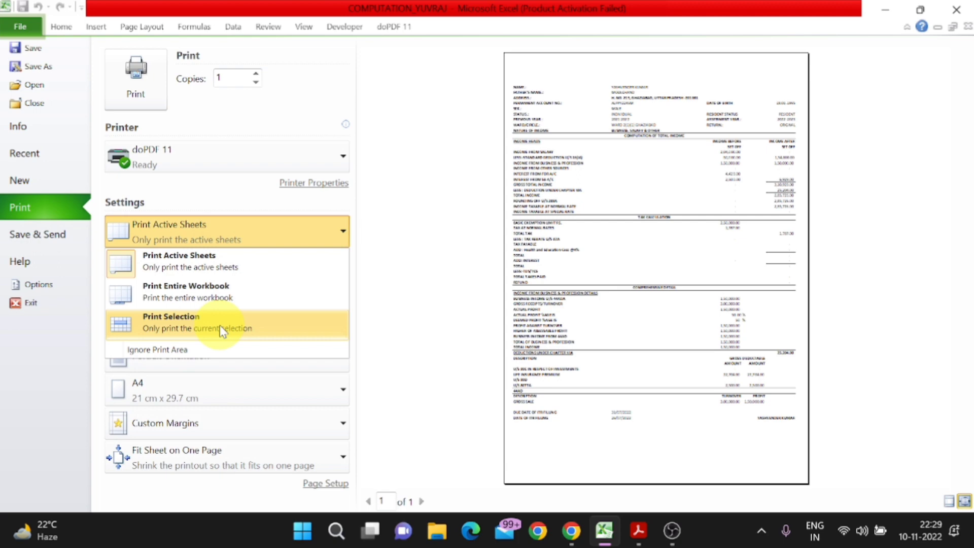
pyautogui.click(321, 457)
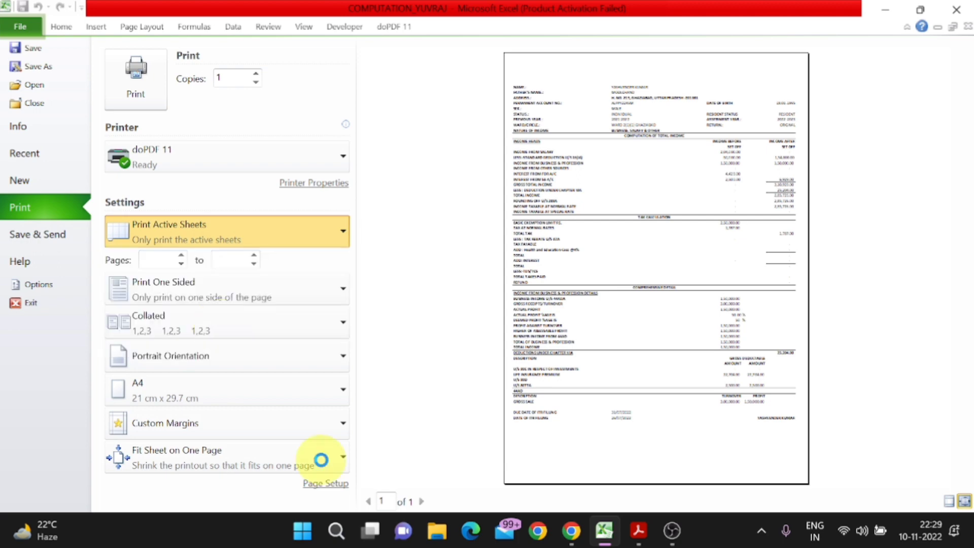
pyautogui.click(135, 91)
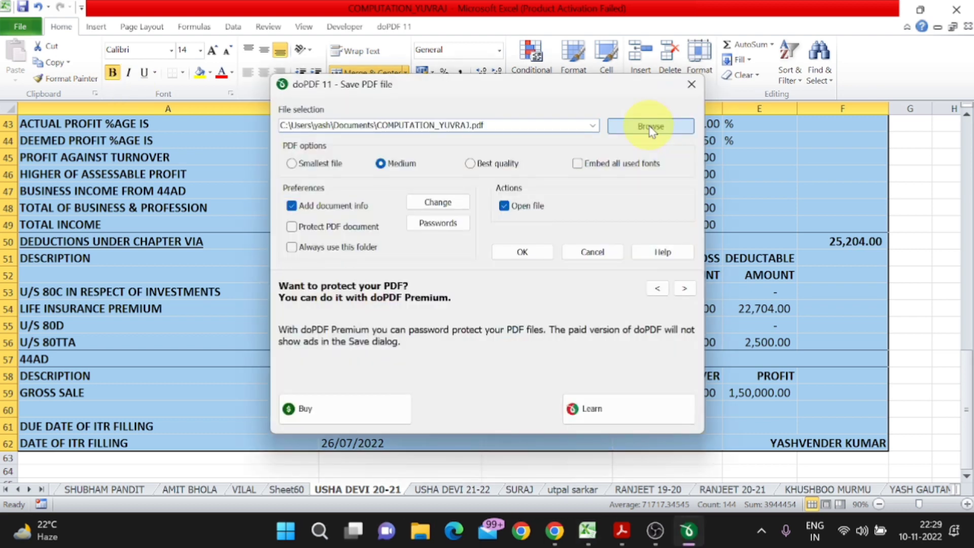
# - Save the PDF as COMPUTATION OF INCOME on the Desktop and start creating it
pyautogui.click(649, 127)
pyautogui.write('COM')
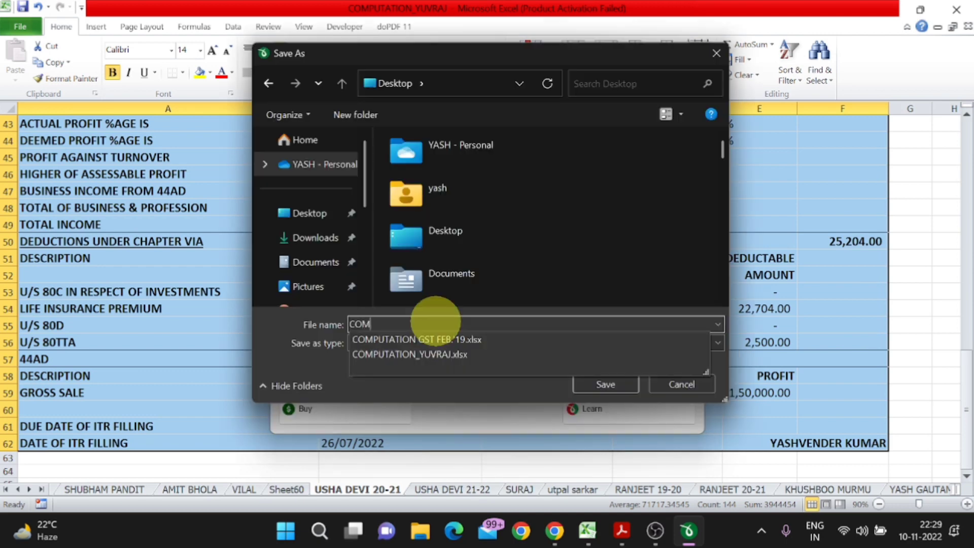
pyautogui.write('PUTATION')
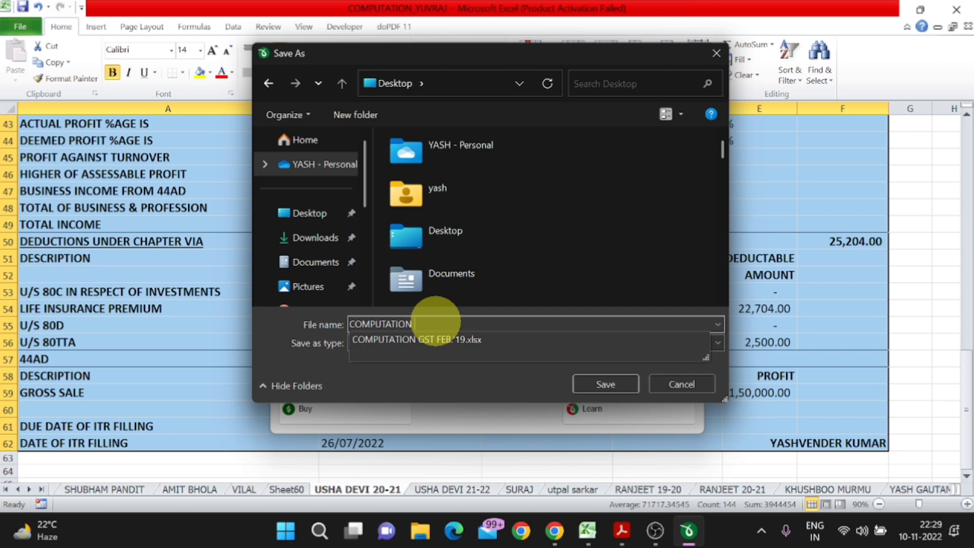
pyautogui.write(' OF INCOME')
pyautogui.press('Return')
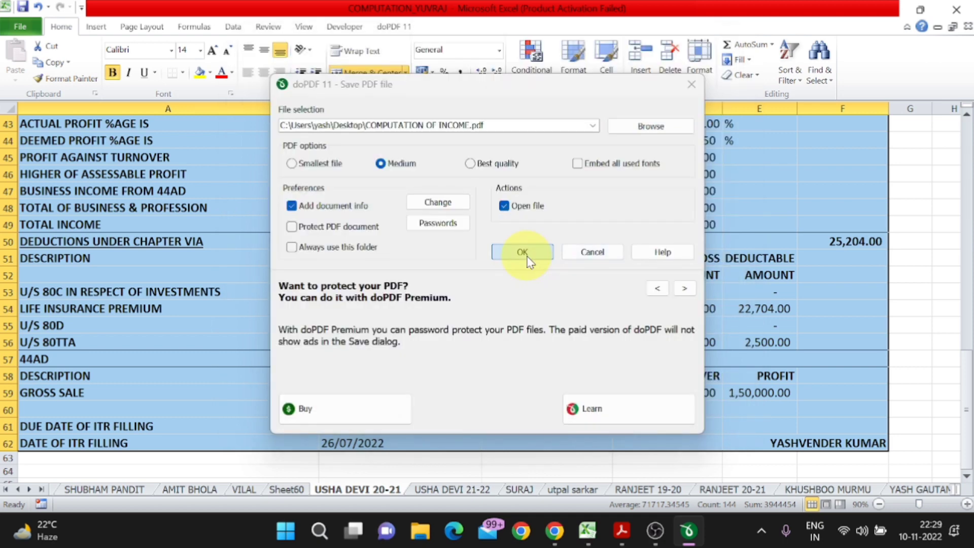
pyautogui.click(526, 258)
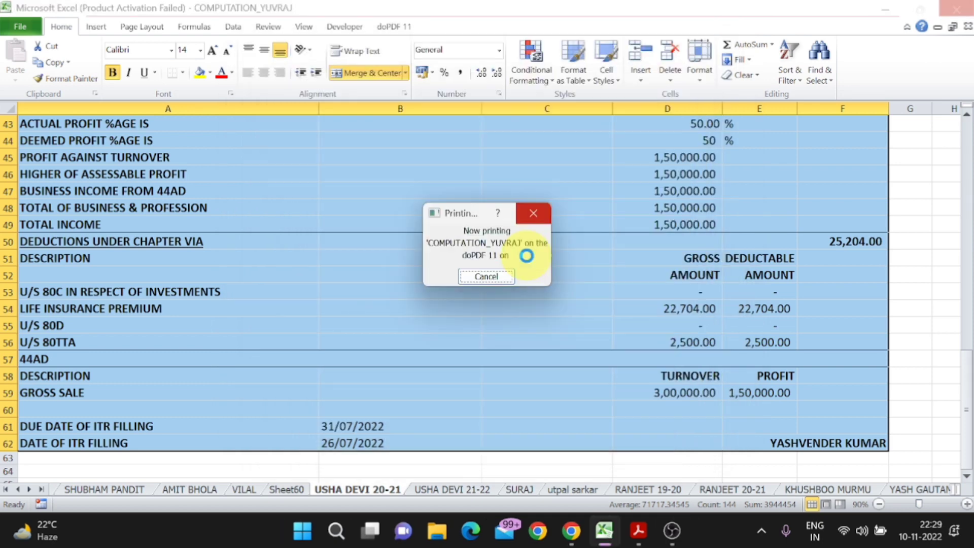